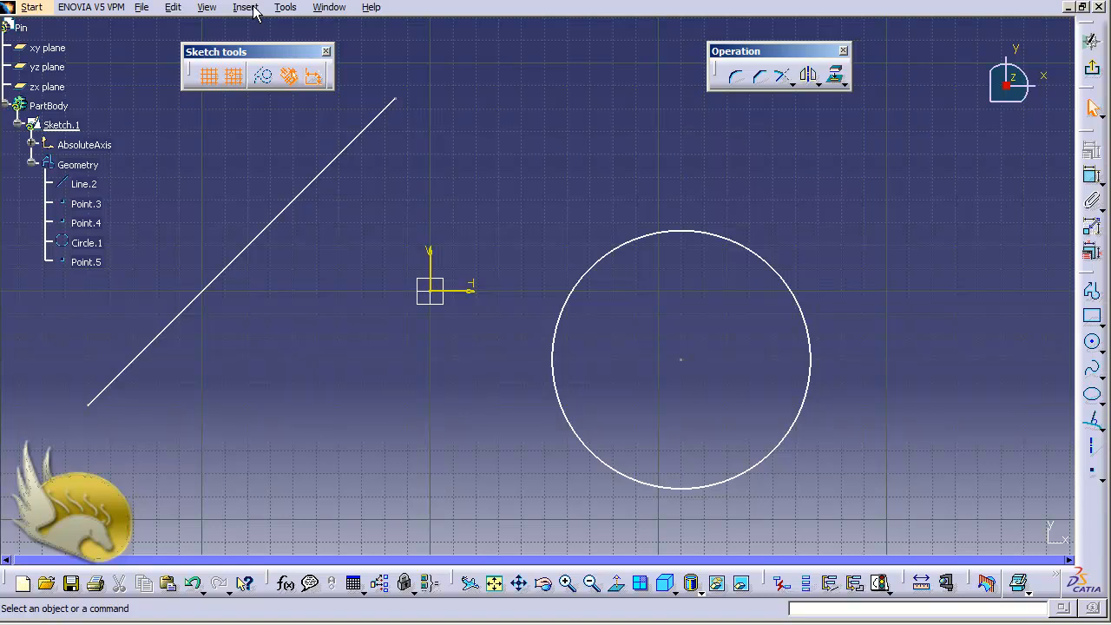
Step: Draw a Line Normal To Curve from the point H 180 mm, V 70 mm to the circle
left_click(253, 7)
mouse_move(276, 71)
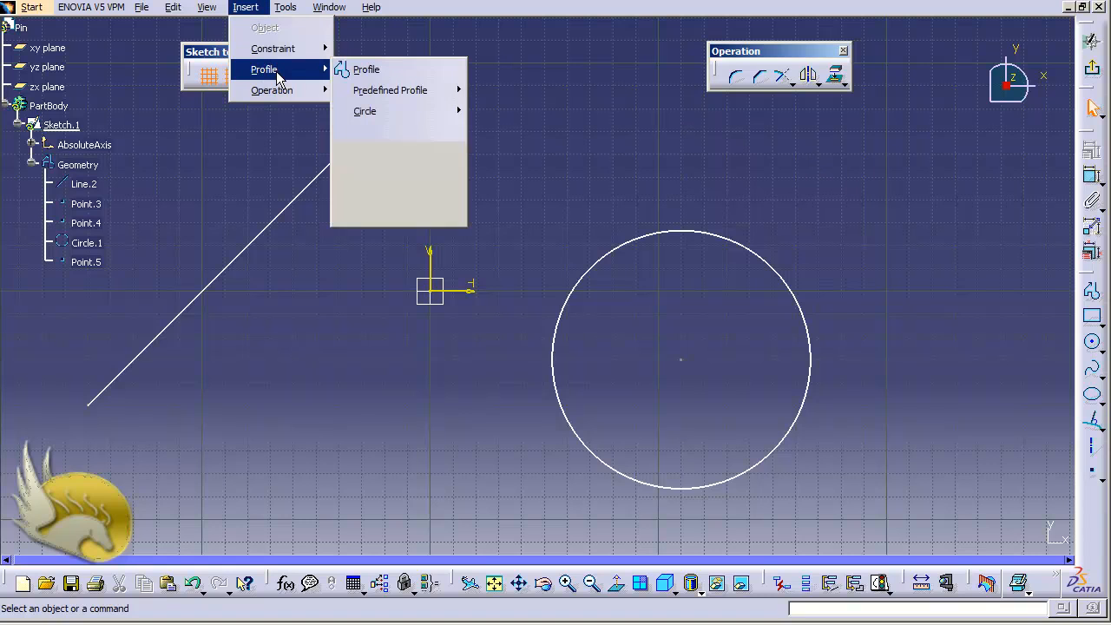
mouse_move(446, 172)
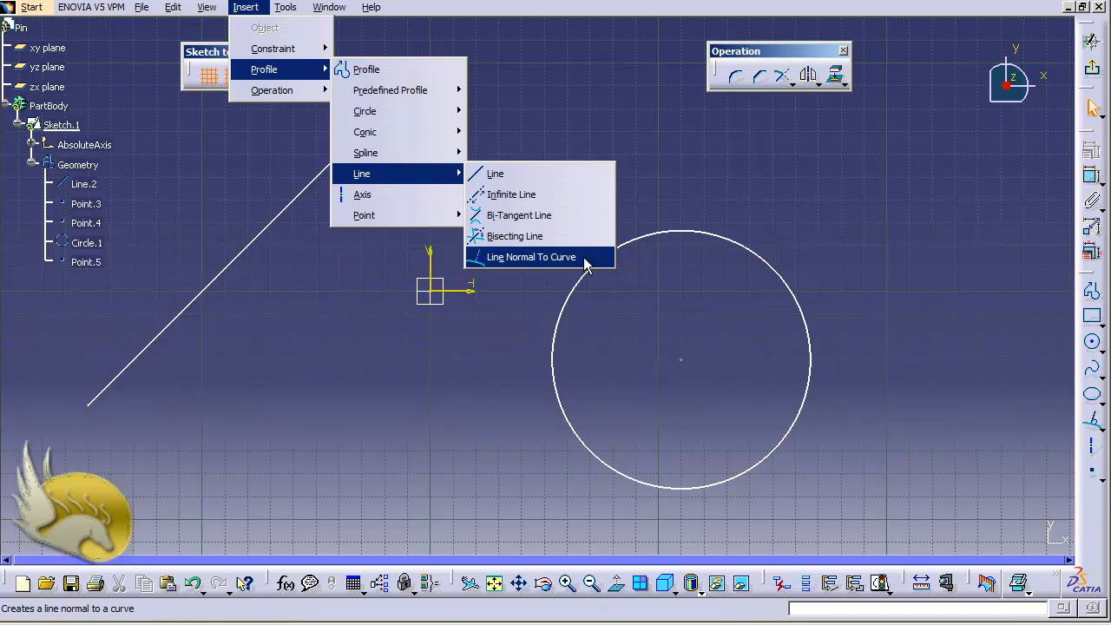
left_click(534, 256)
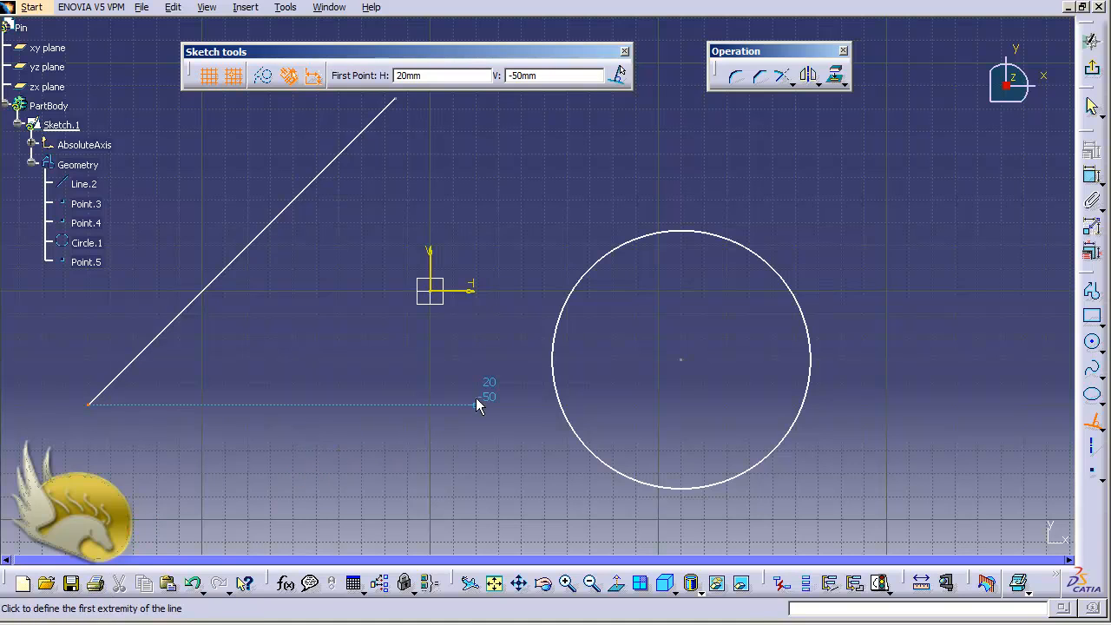
left_click(842, 132)
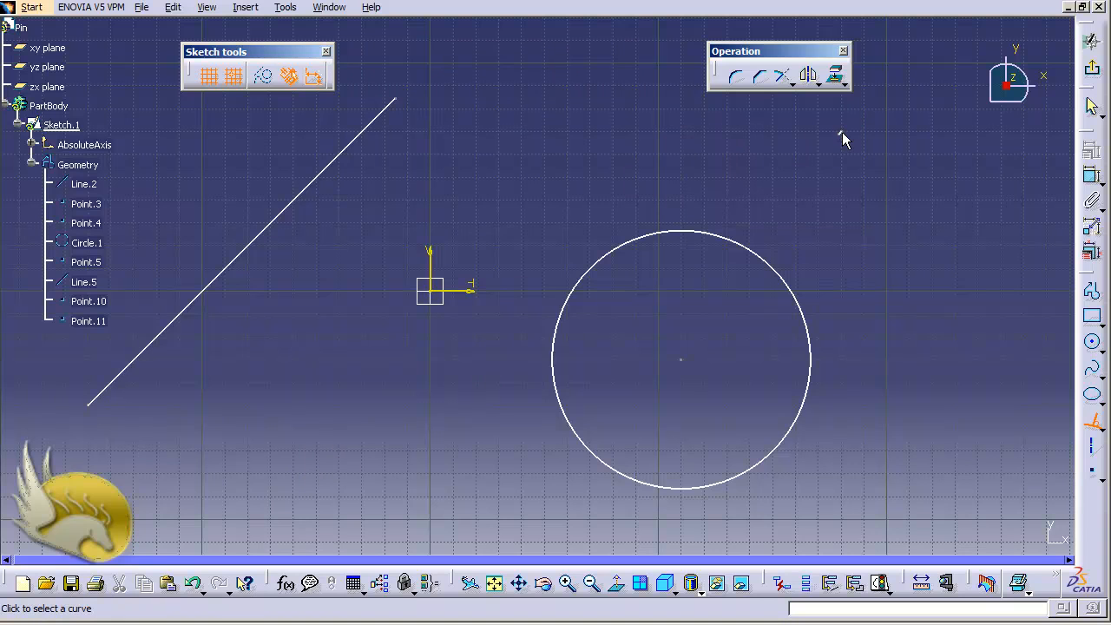
left_click(812, 332)
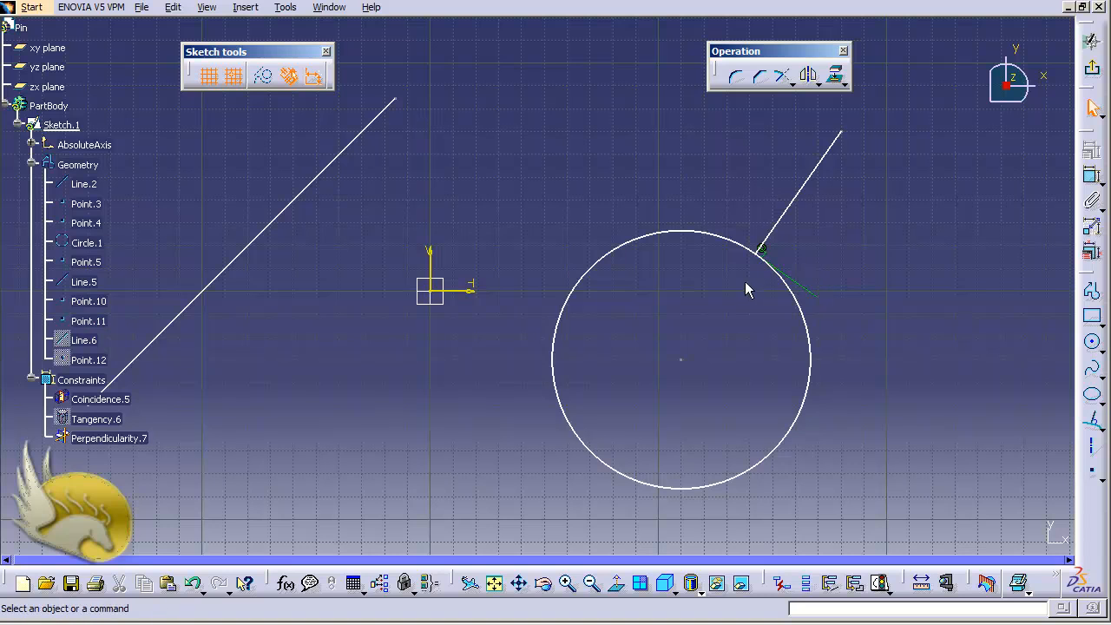
Step: Try a length of 75 mm for the line normal to the circle, and undo the change
double_click(805, 183)
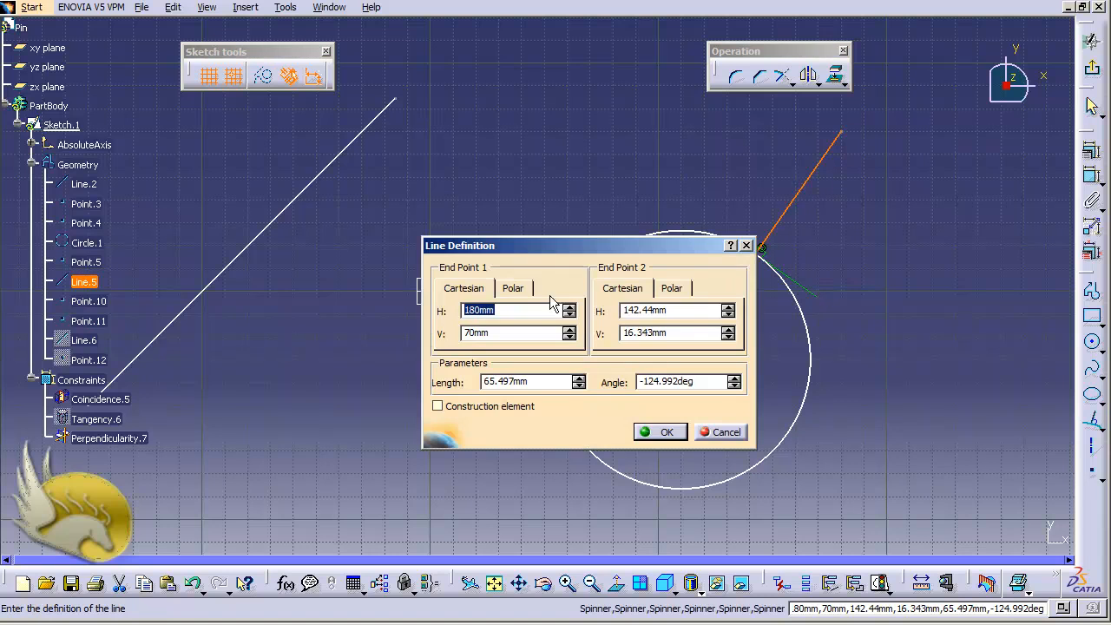
left_click_drag(571, 251, 518, 80)
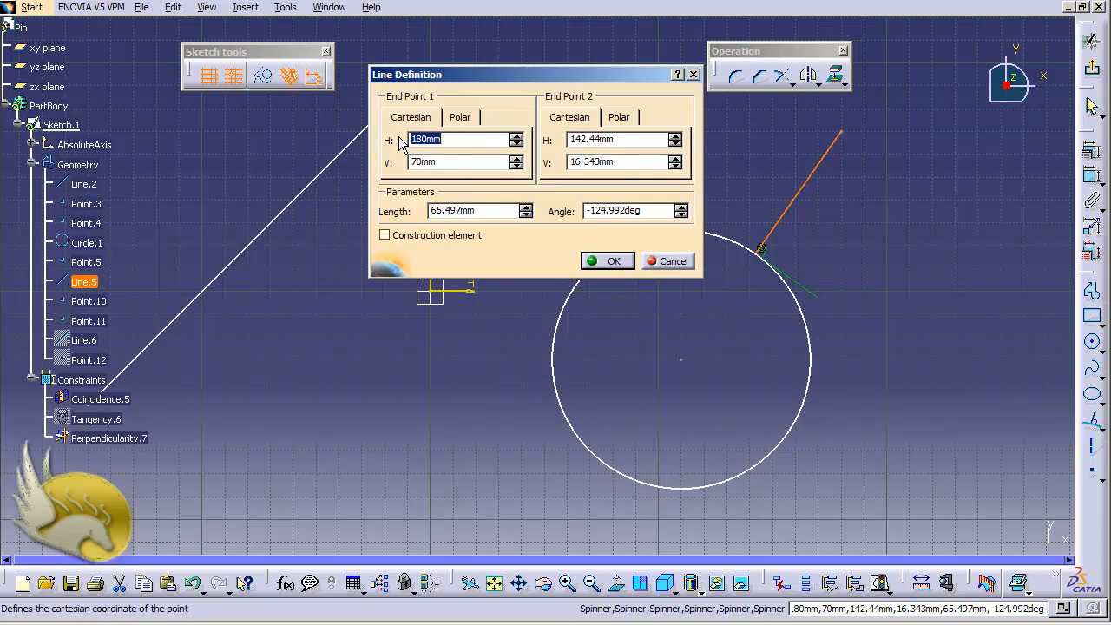
left_click(439, 162)
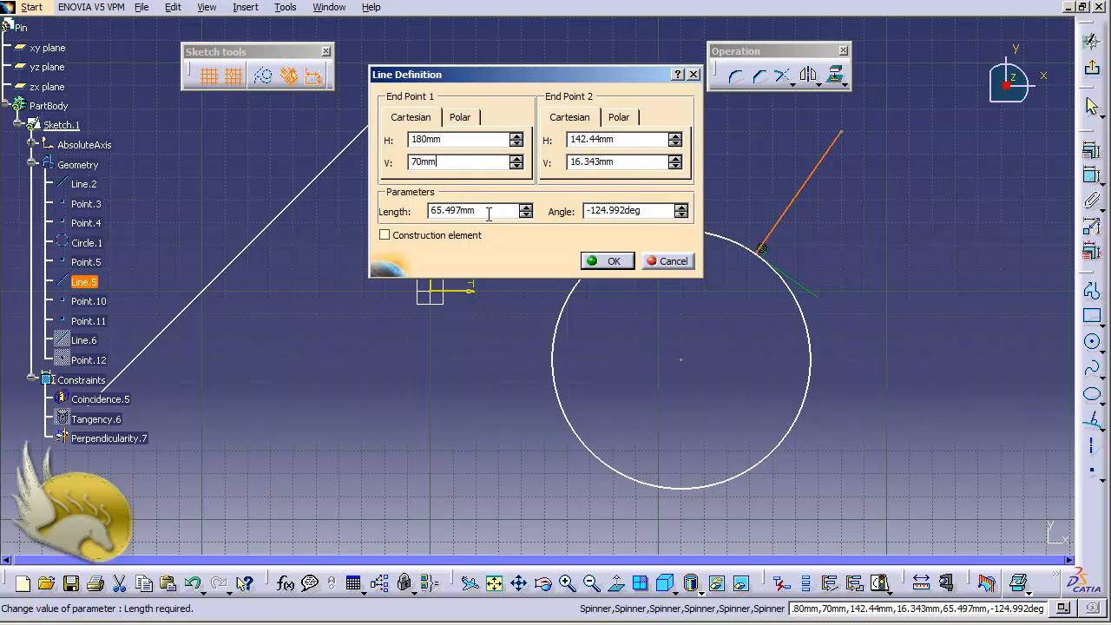
left_click_drag(488, 214, 424, 209)
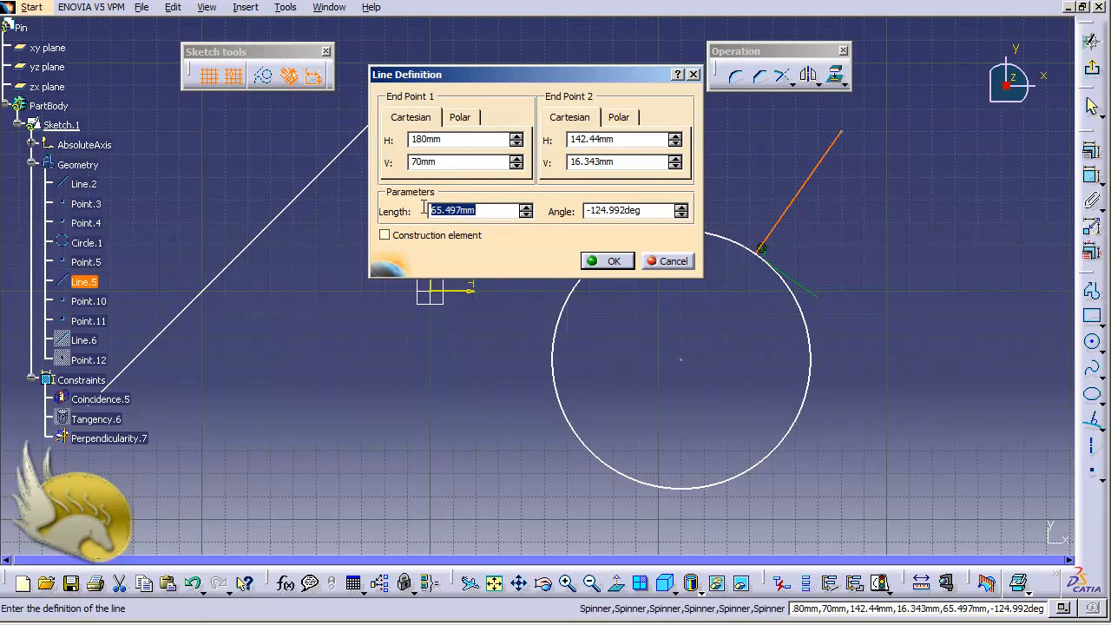
type("75")
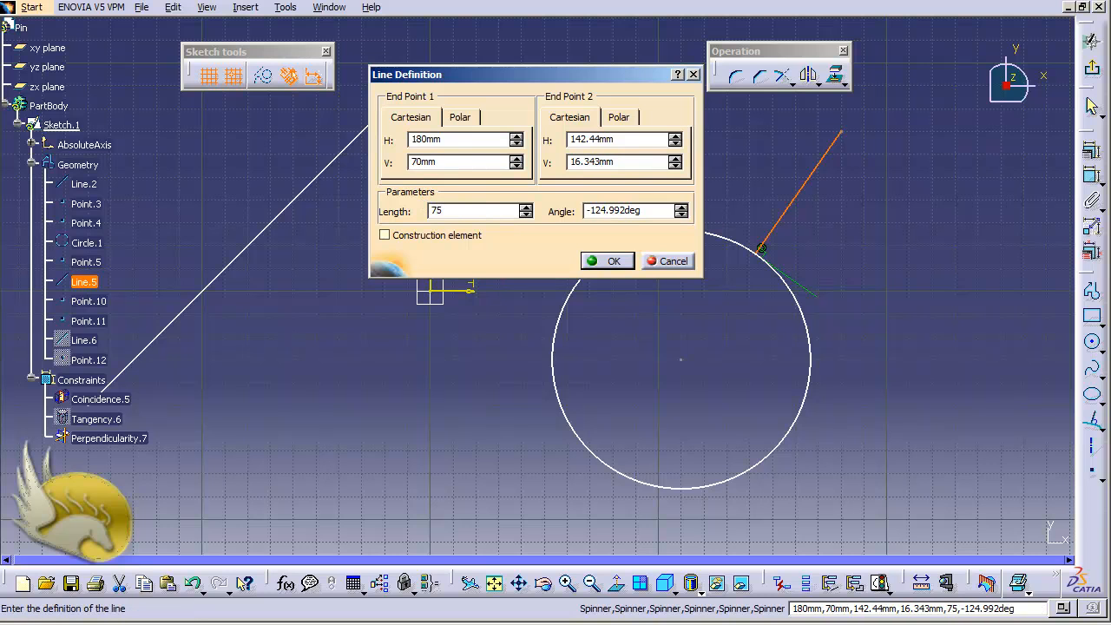
left_click(608, 261)
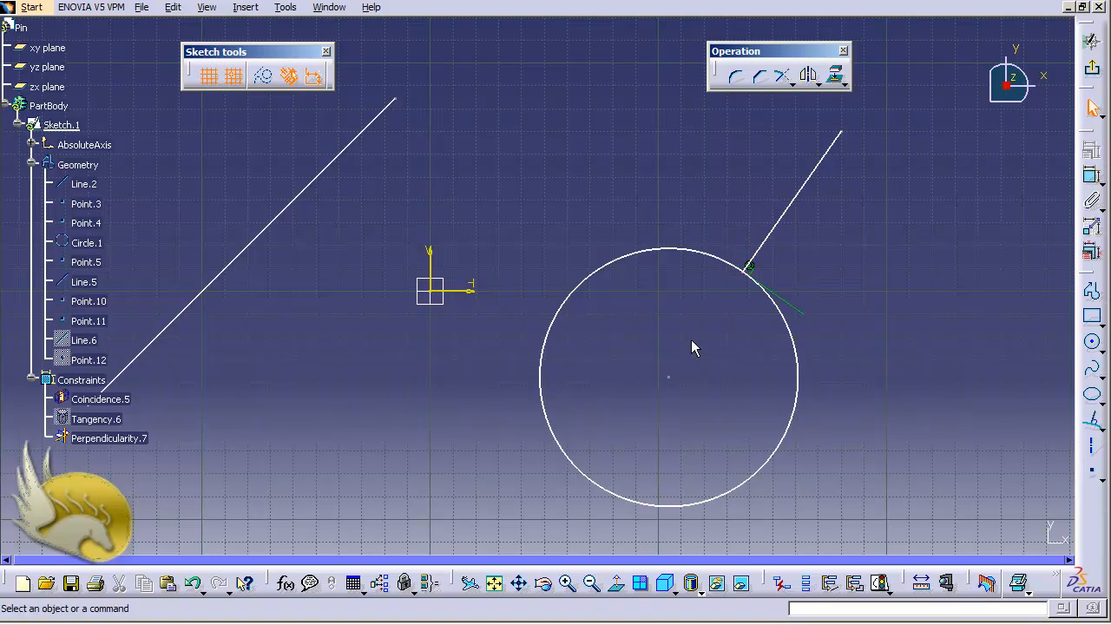
key("ctrl+z")
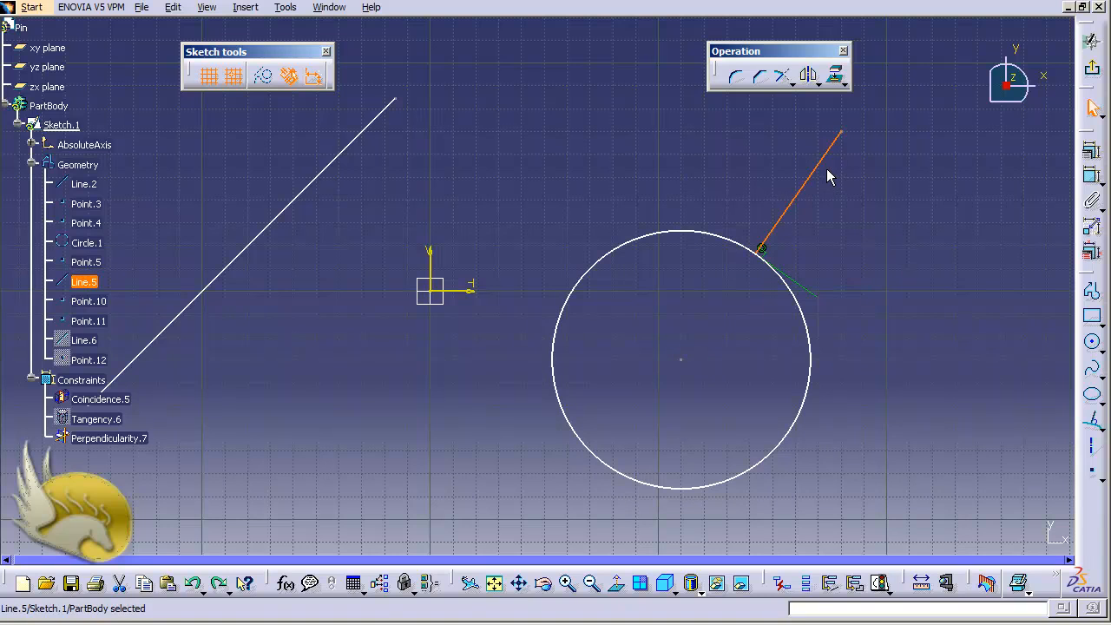
Step: Apply a Fix constraint to the circle's centre point
left_click(681, 360)
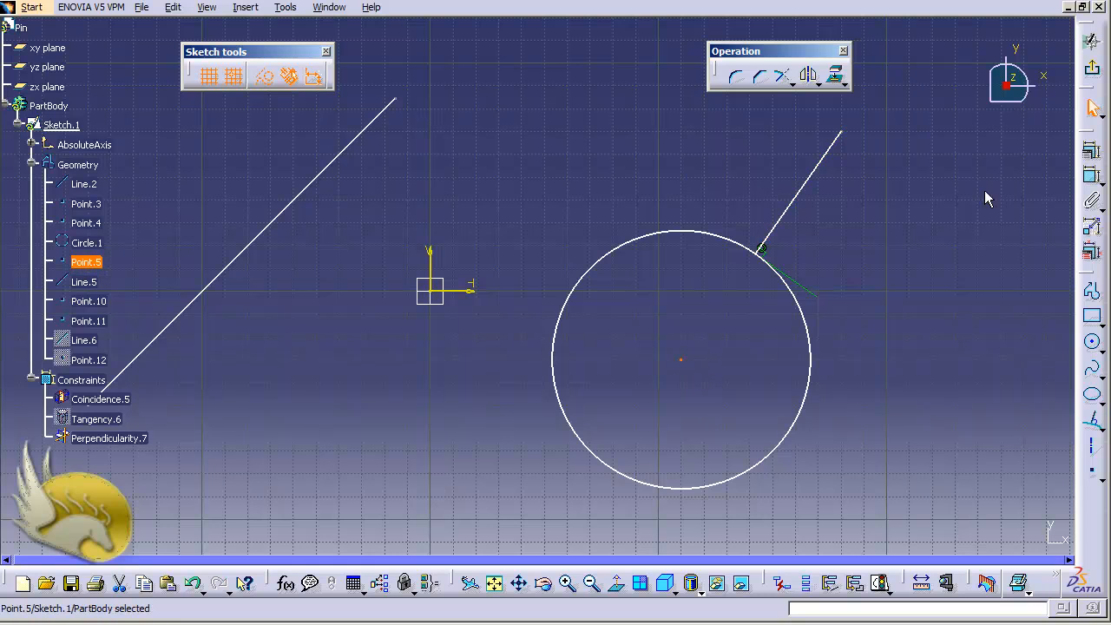
left_click(1091, 150)
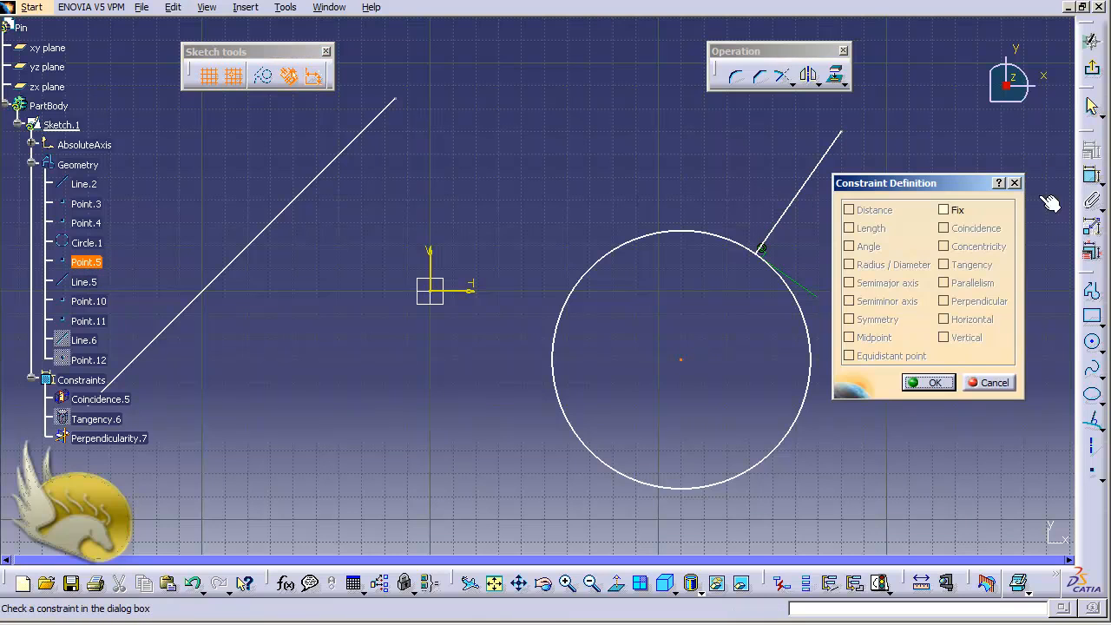
left_click(954, 210)
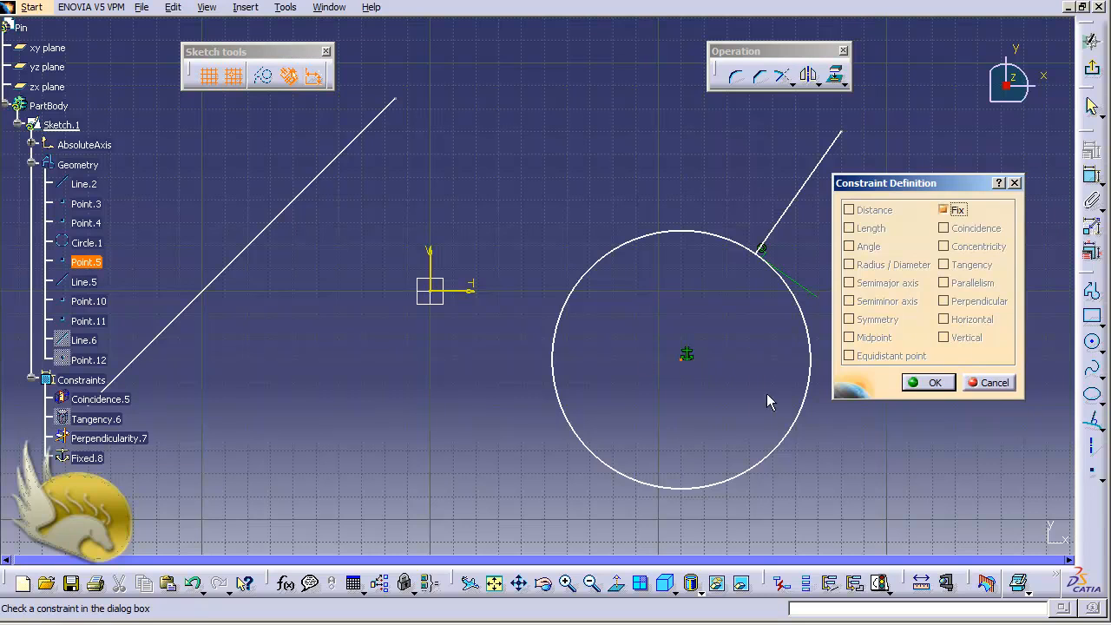
left_click(918, 384)
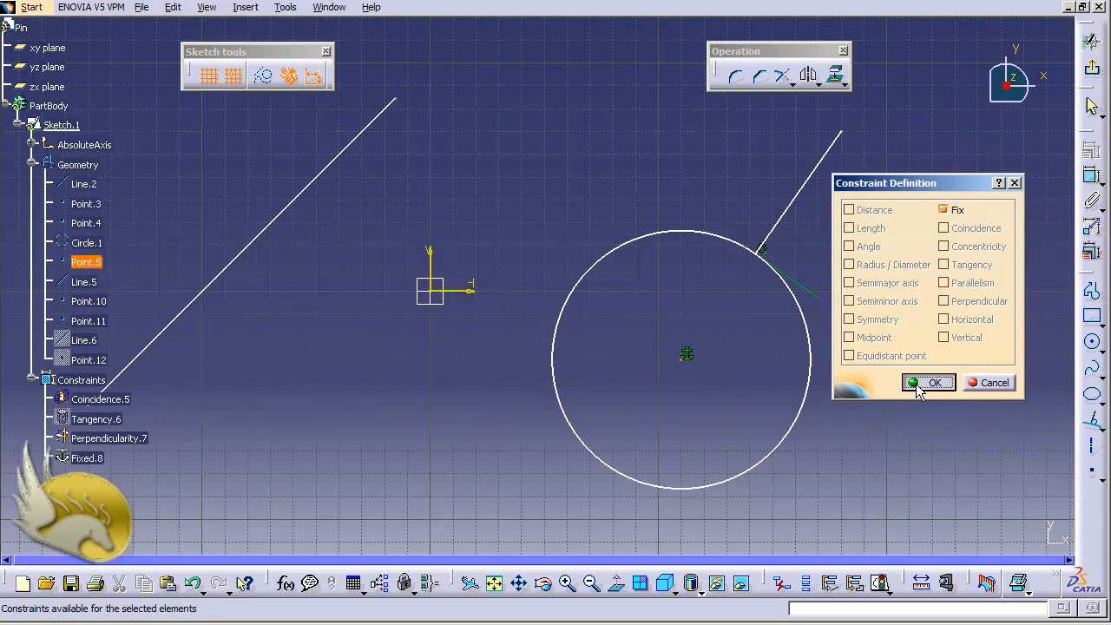
Step: Set the length of the line normal to the circle to 75 mm
double_click(822, 183)
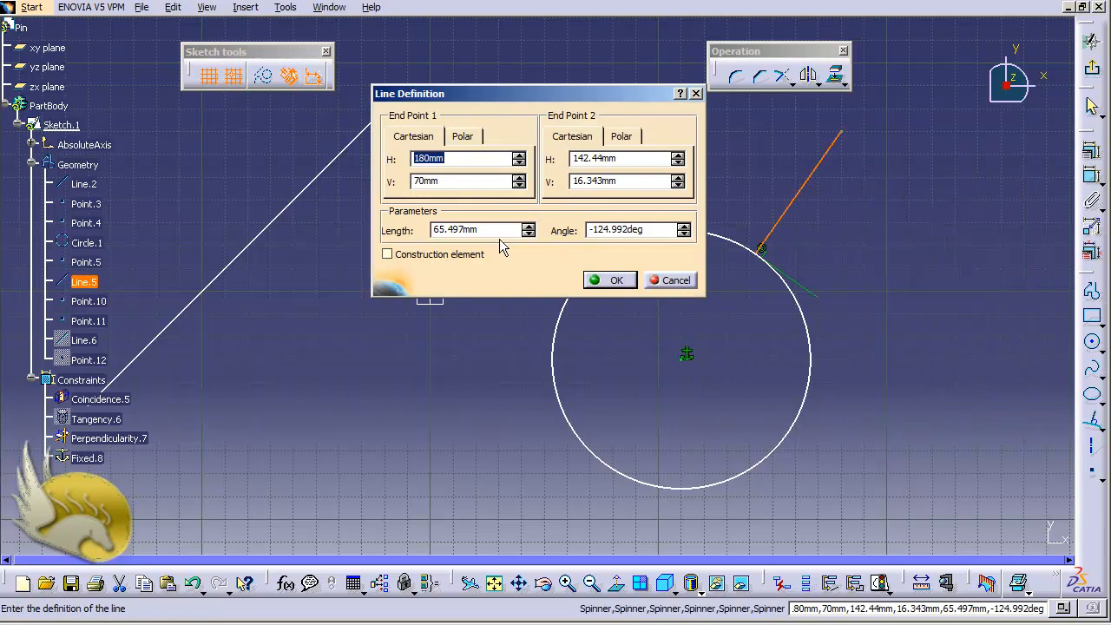
left_click_drag(486, 229, 385, 222)
type("70")
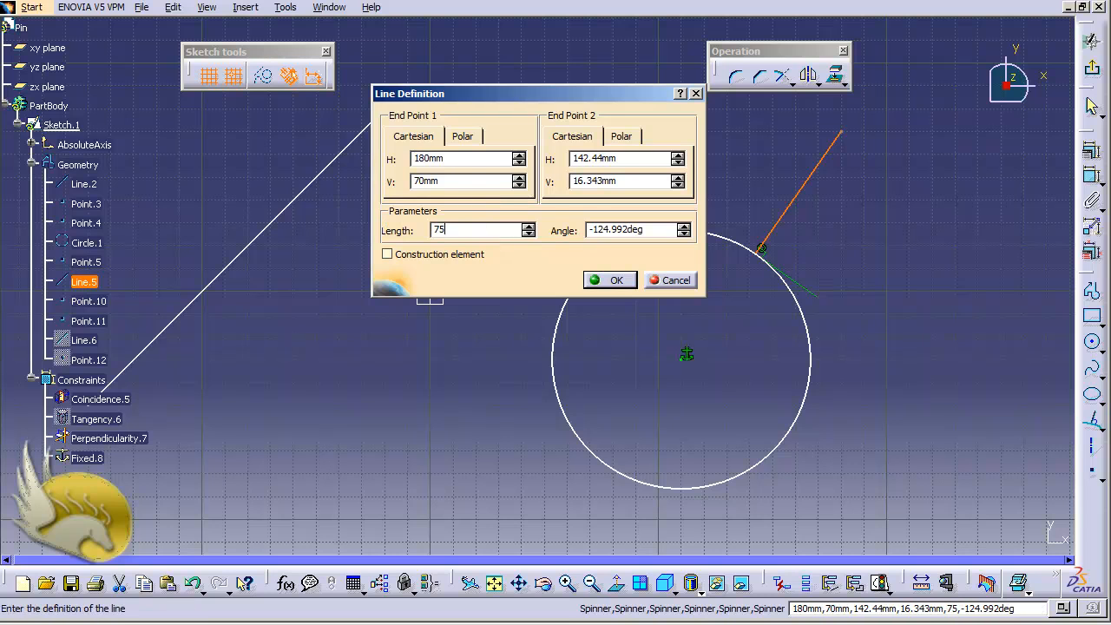
left_click(611, 280)
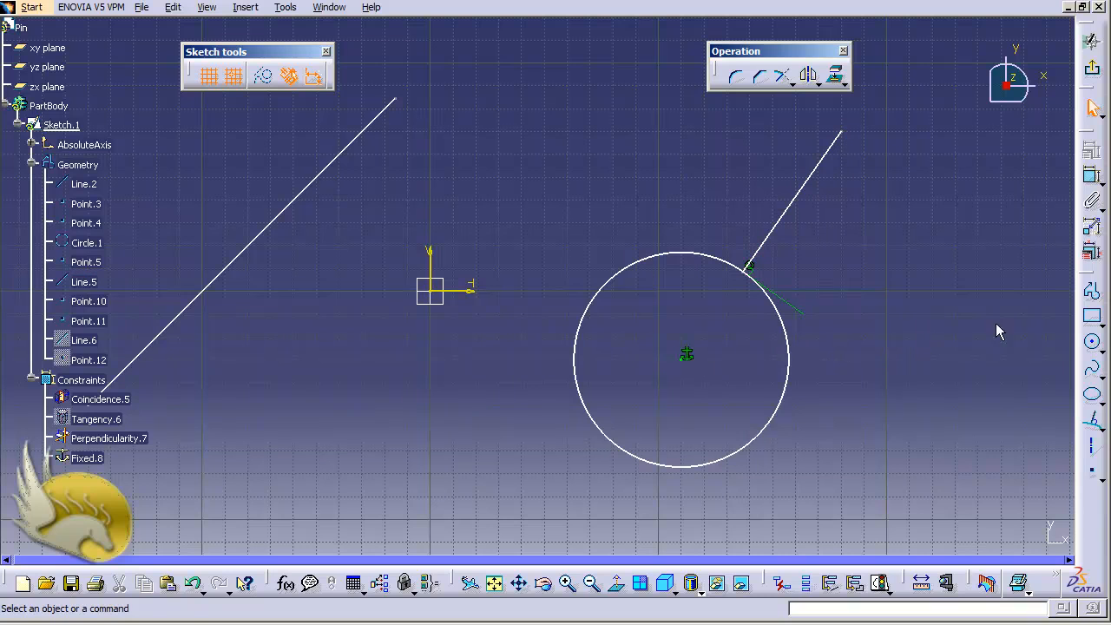
Step: Draw a second, smaller circle in the free area to the right of the fixed circle and the normal line
left_click(1092, 341)
left_click(932, 268)
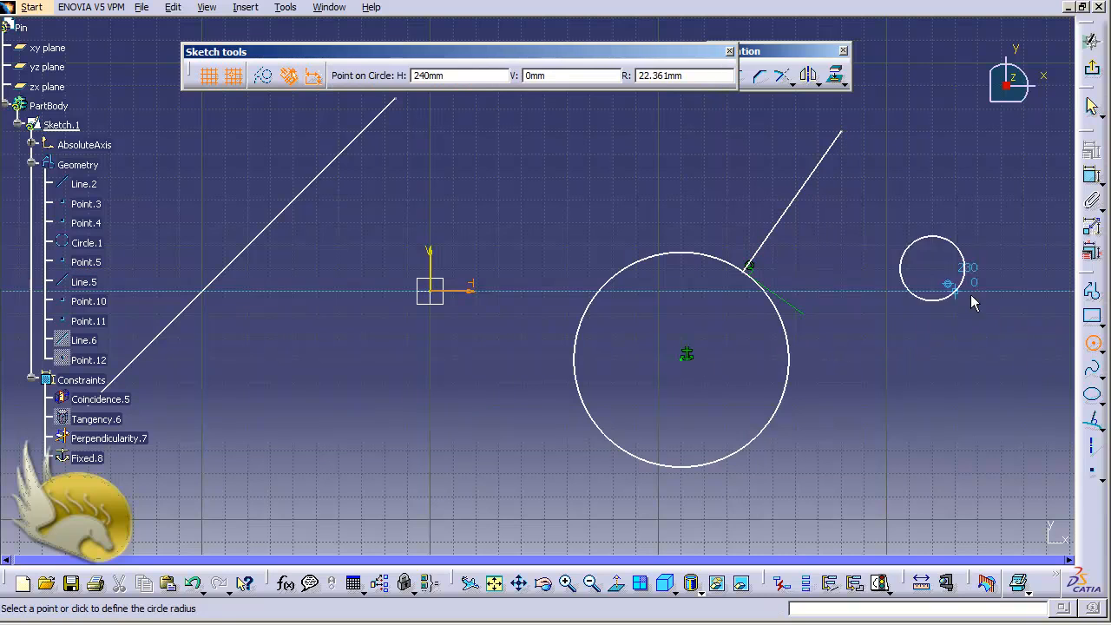
left_click(988, 296)
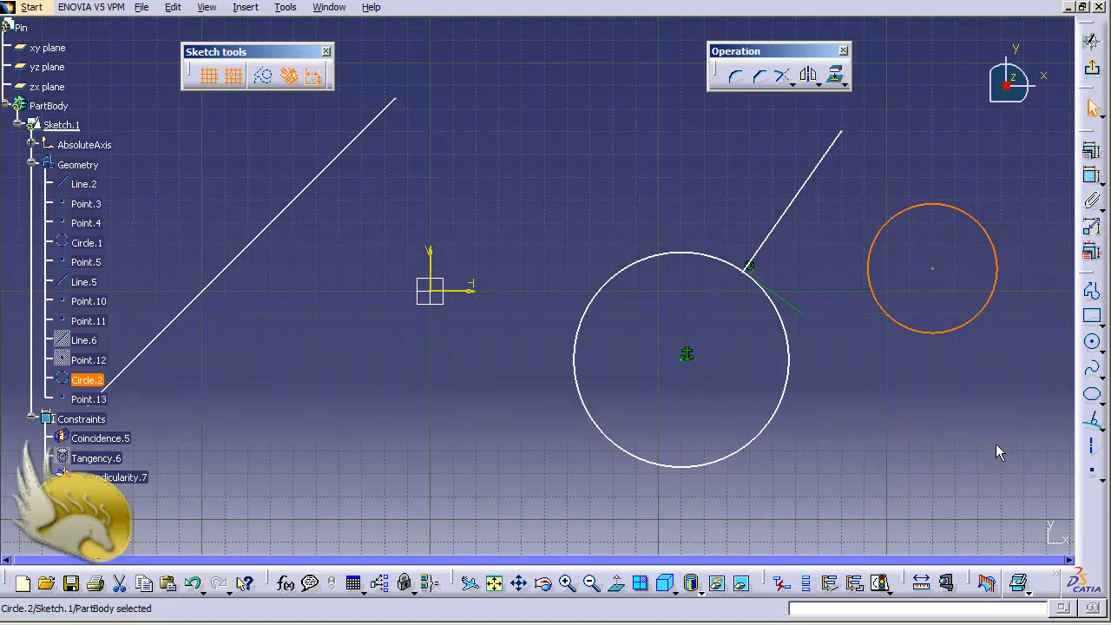
left_click(854, 351)
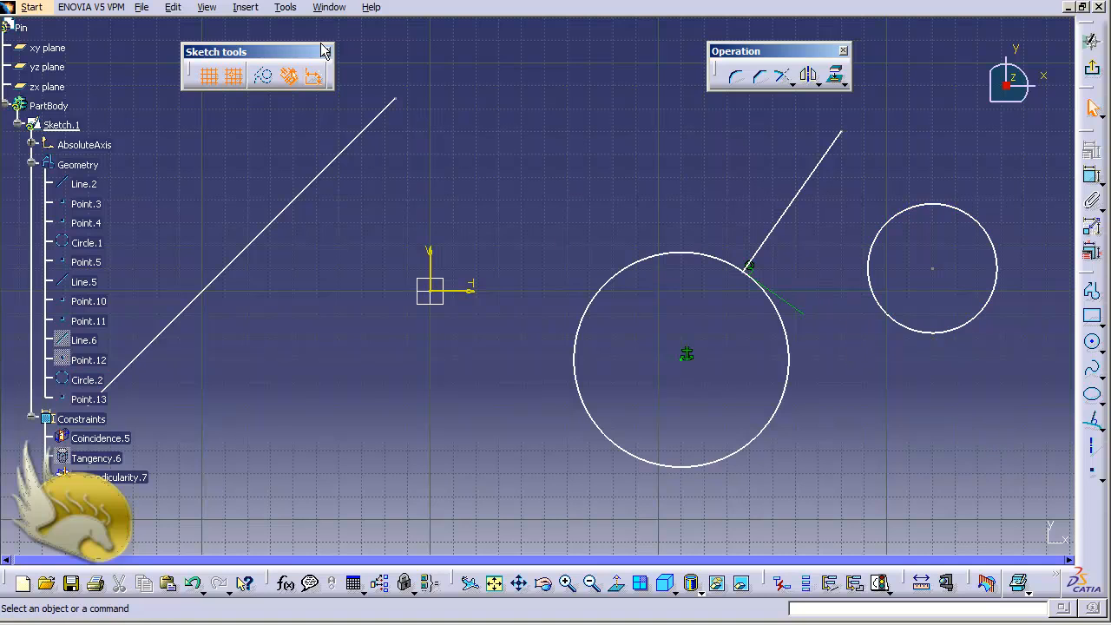
Step: Create a Bi-Tangent Line joining the lower sides of the large and small circles
left_click(246, 7)
mouse_move(300, 78)
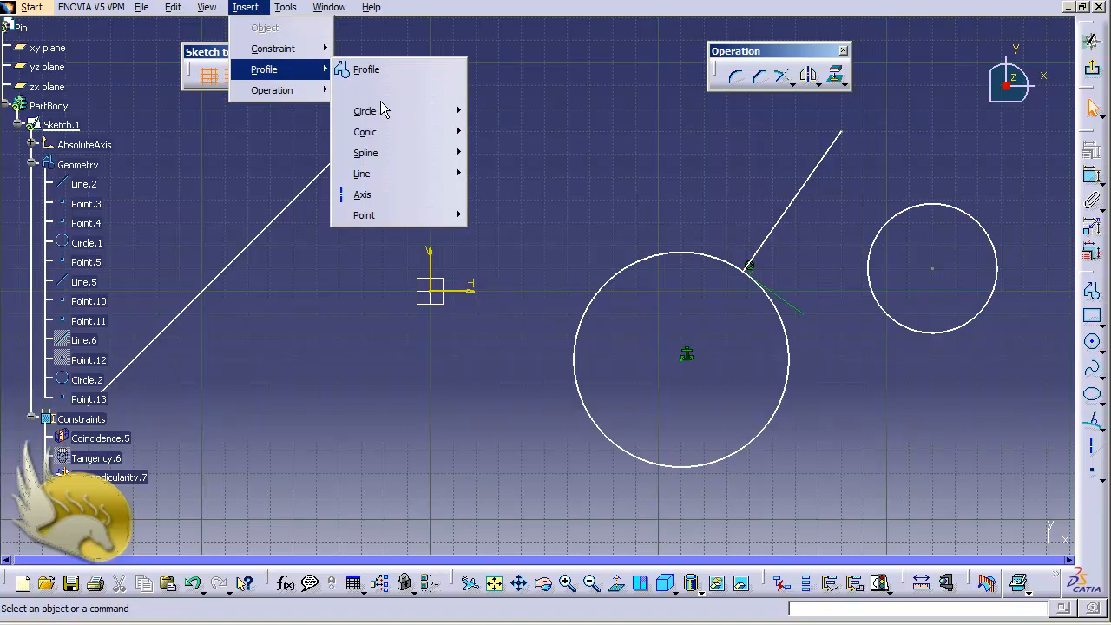
mouse_move(462, 180)
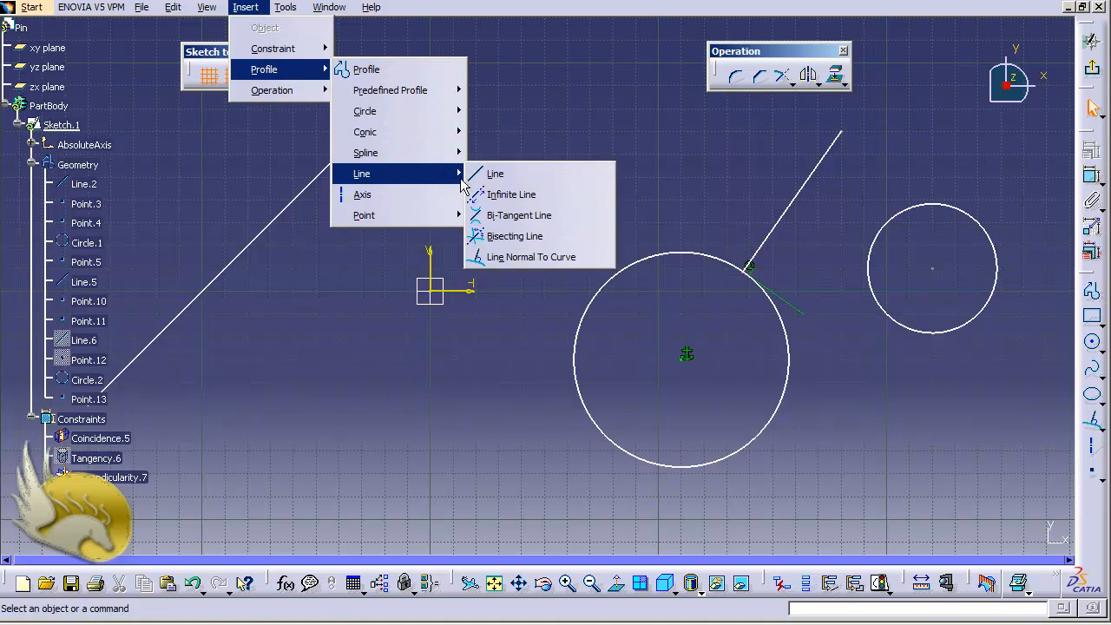
left_click(525, 216)
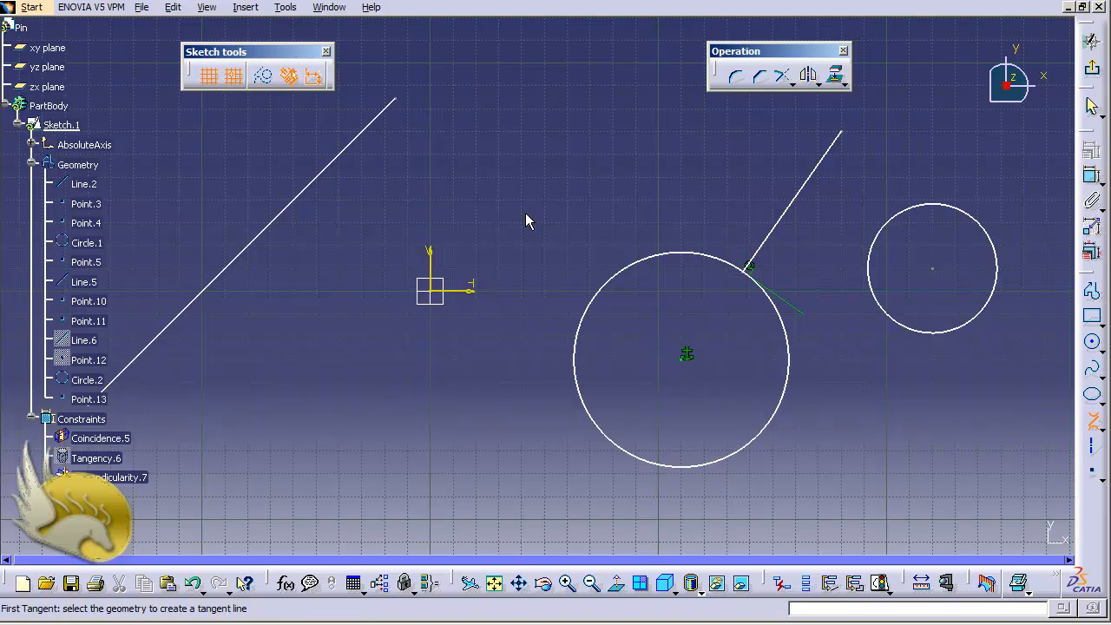
left_click(734, 458)
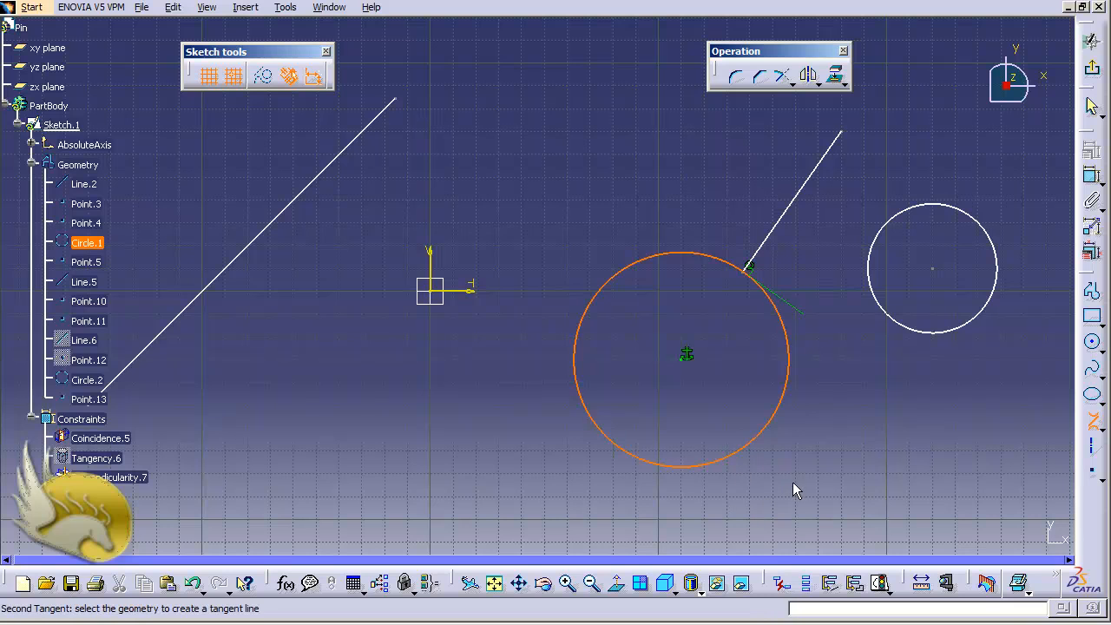
left_click(931, 333)
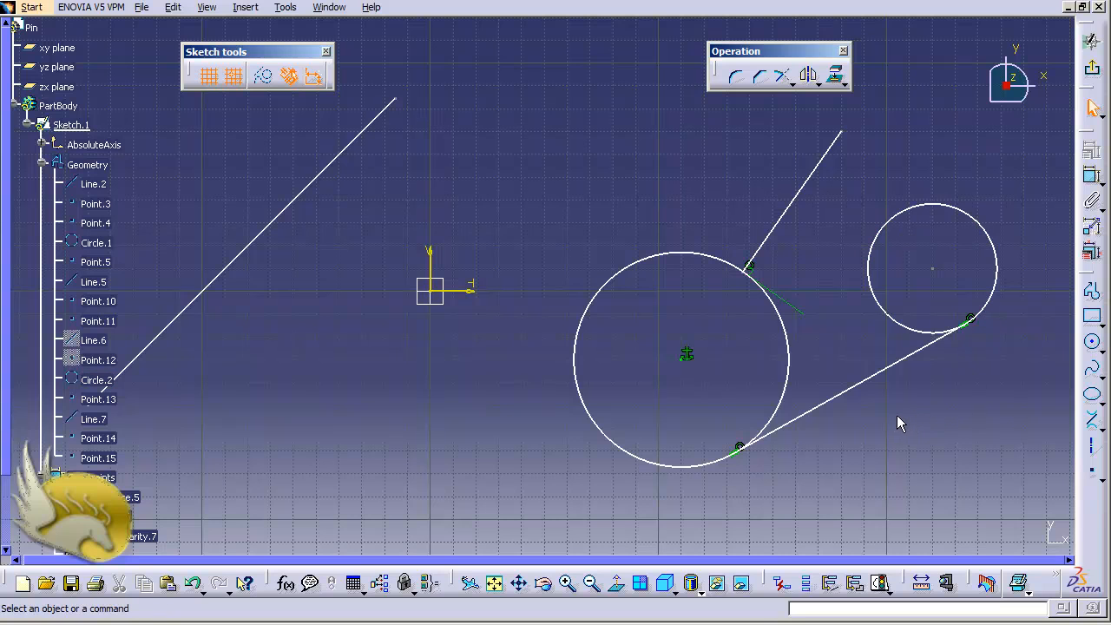
left_click(255, 11)
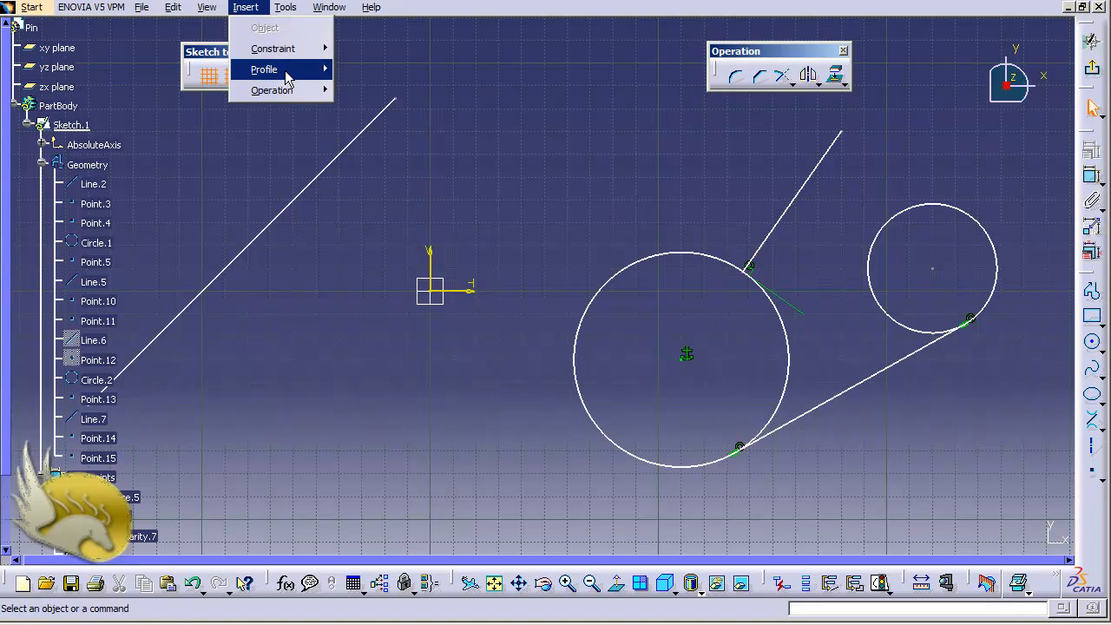
mouse_move(288, 73)
mouse_move(465, 179)
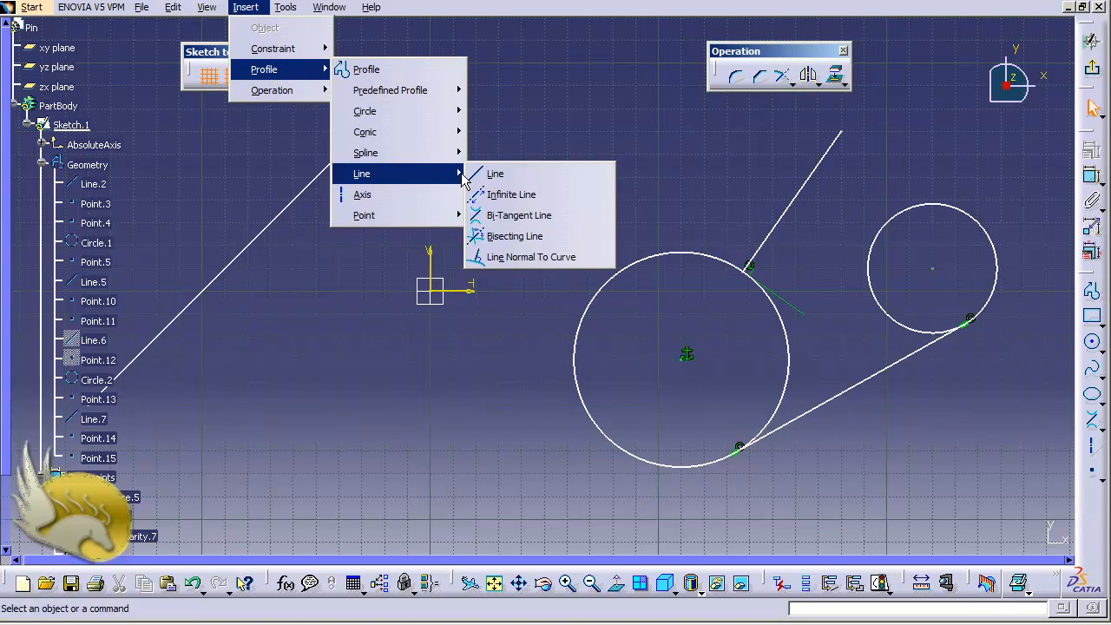
left_click(520, 400)
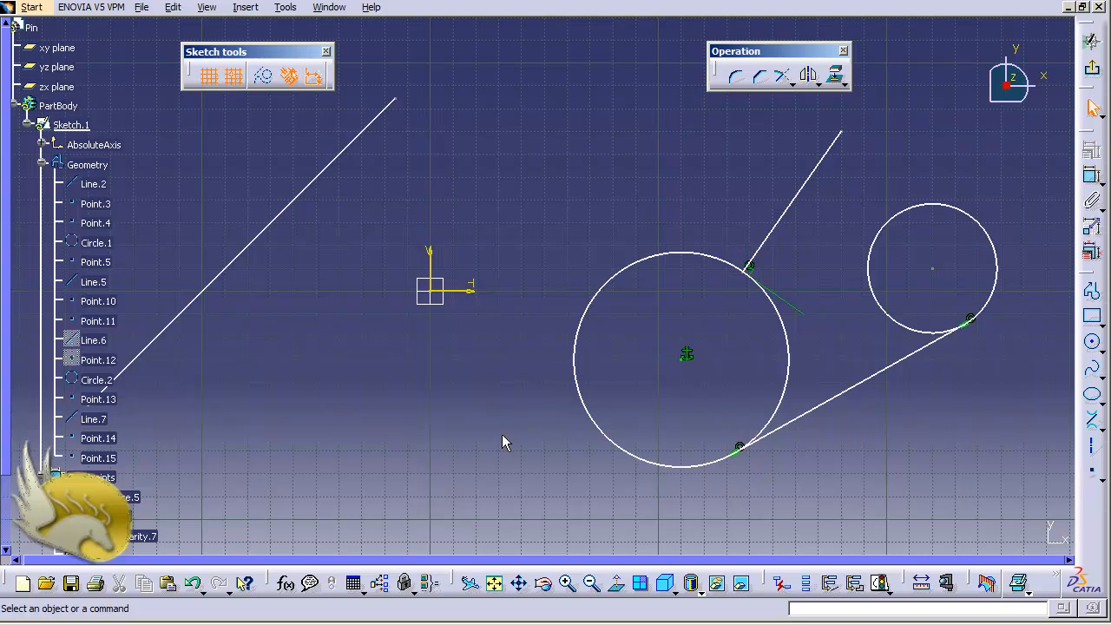
Step: Draw a predefined Rectangle about 220 mm wide and 70 mm high in the free area below the circles
key("ctrl+Up")
key("ctrl+Up")
key("ctrl+Up")
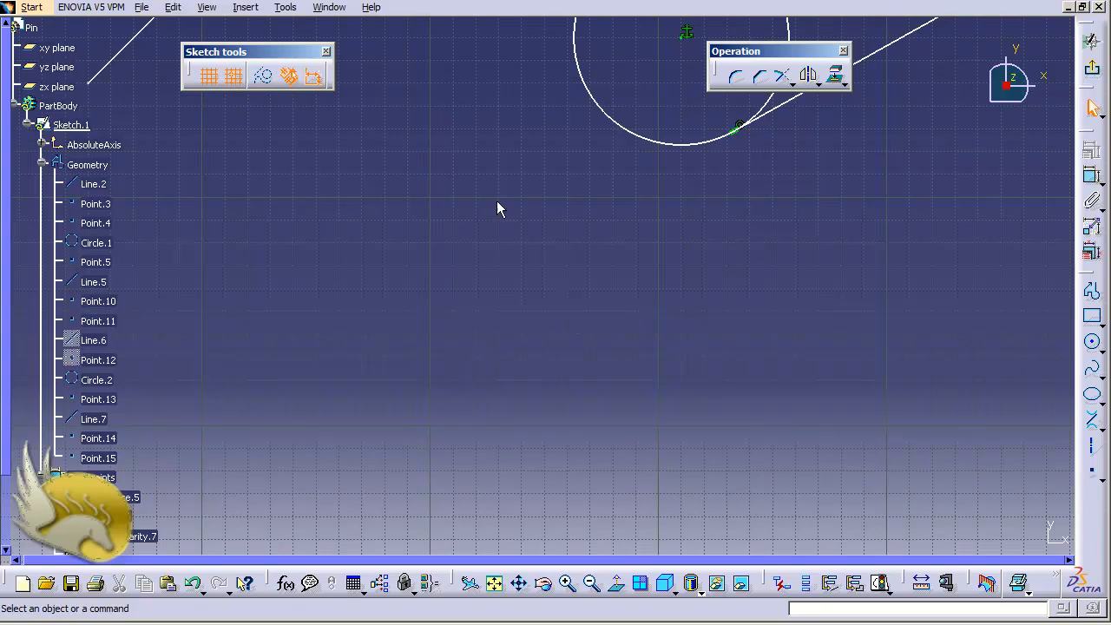
left_click(246, 8)
mouse_move(289, 76)
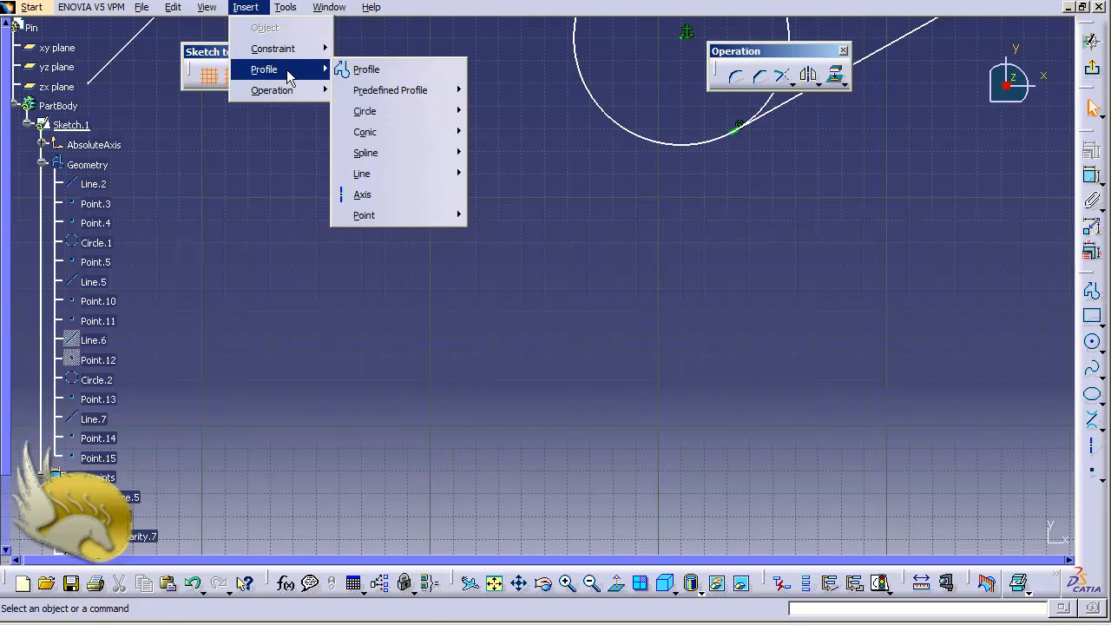
mouse_move(413, 139)
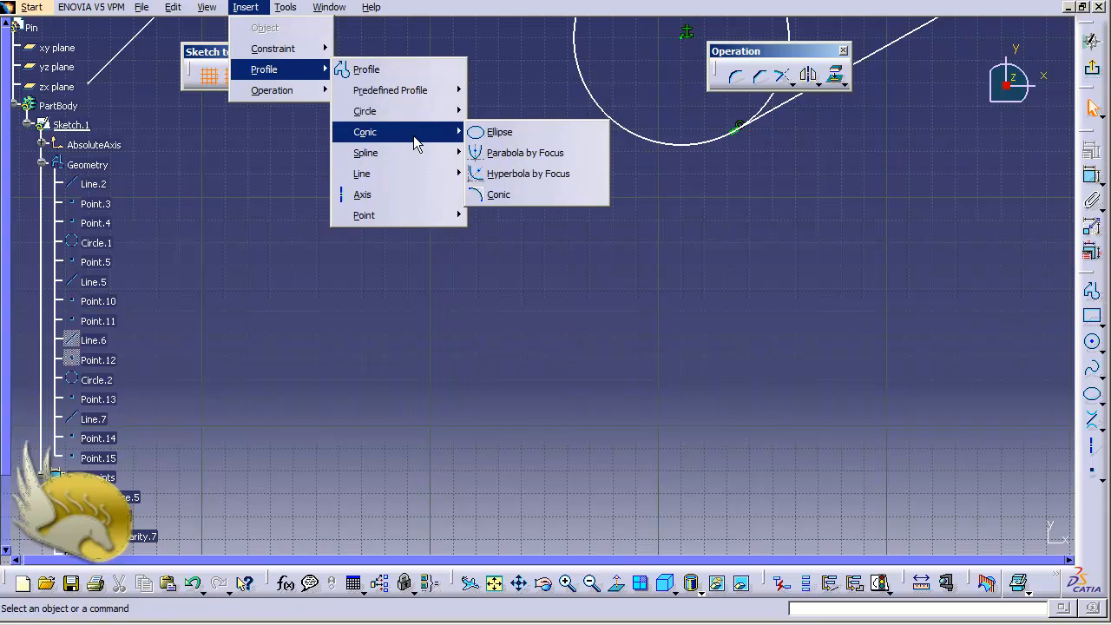
mouse_move(429, 97)
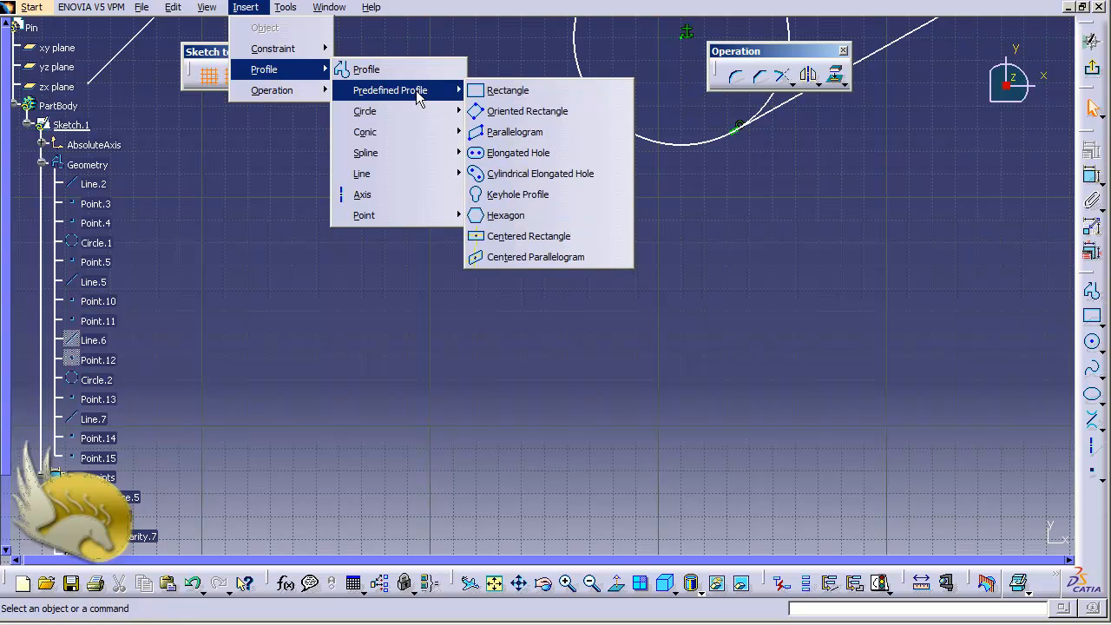
left_click(501, 97)
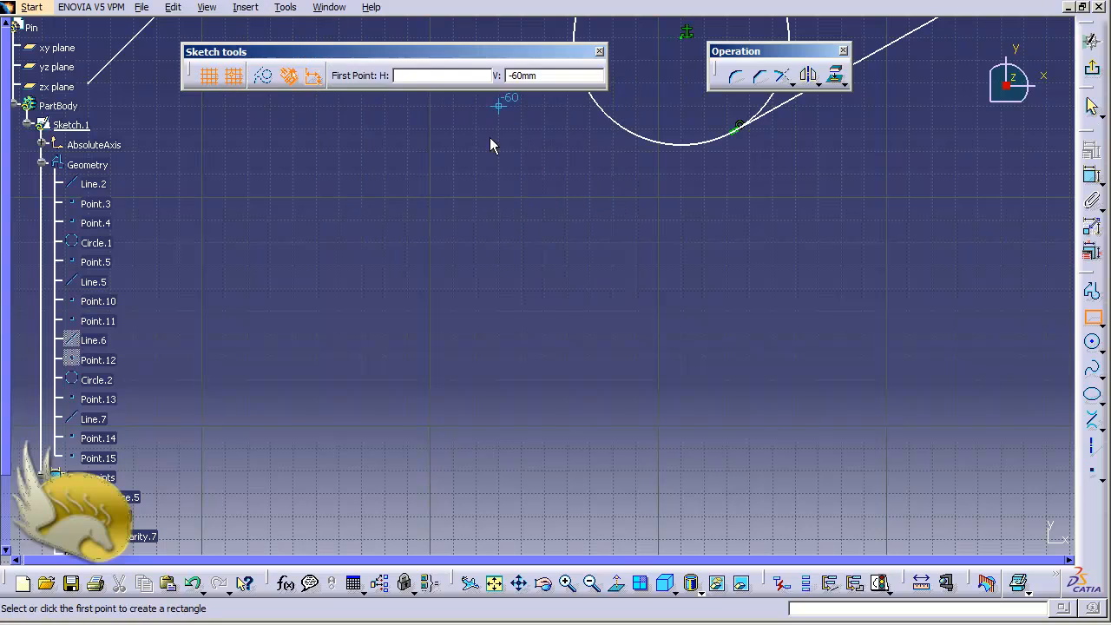
left_click(338, 244)
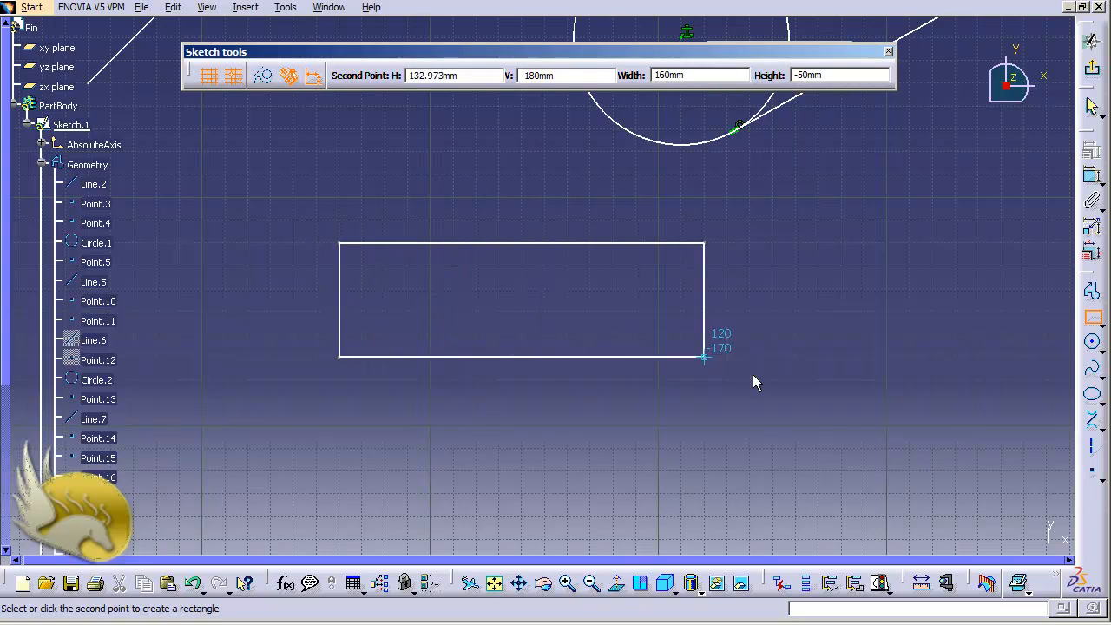
left_click(837, 406)
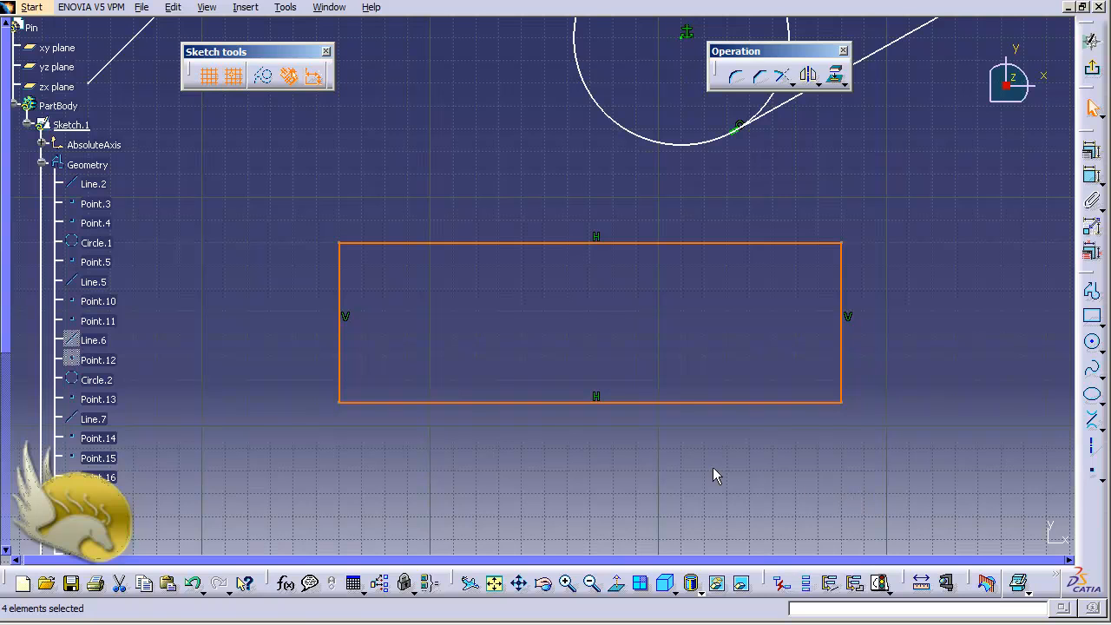
left_click(344, 317)
left_click(576, 320)
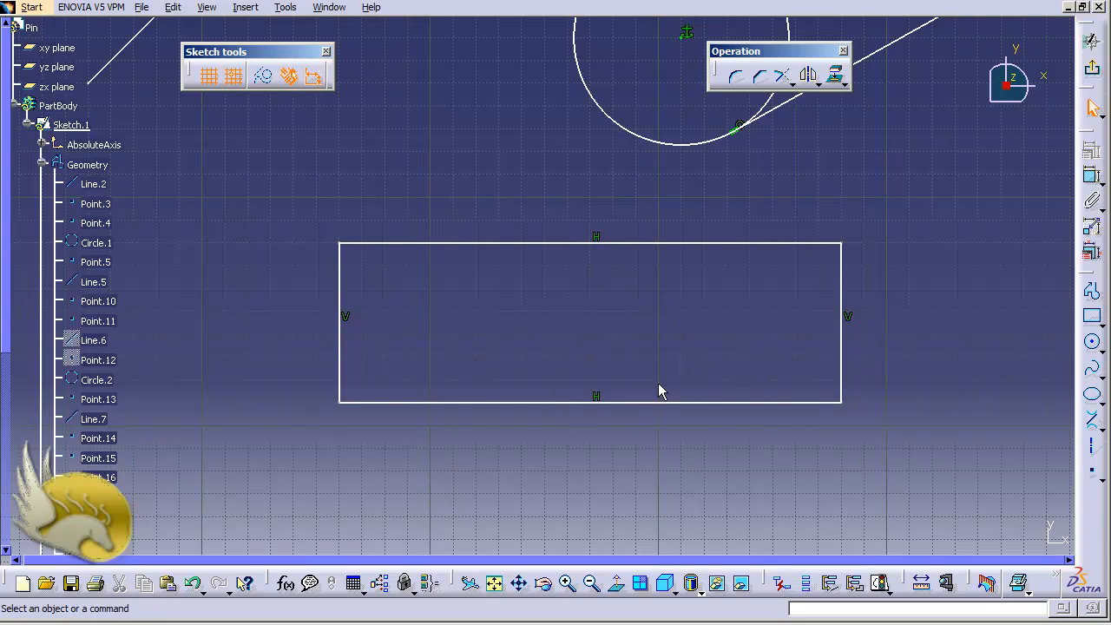
Step: Set the length of the rectangle's right vertical side to 90 mm in its line definition
double_click(840, 293)
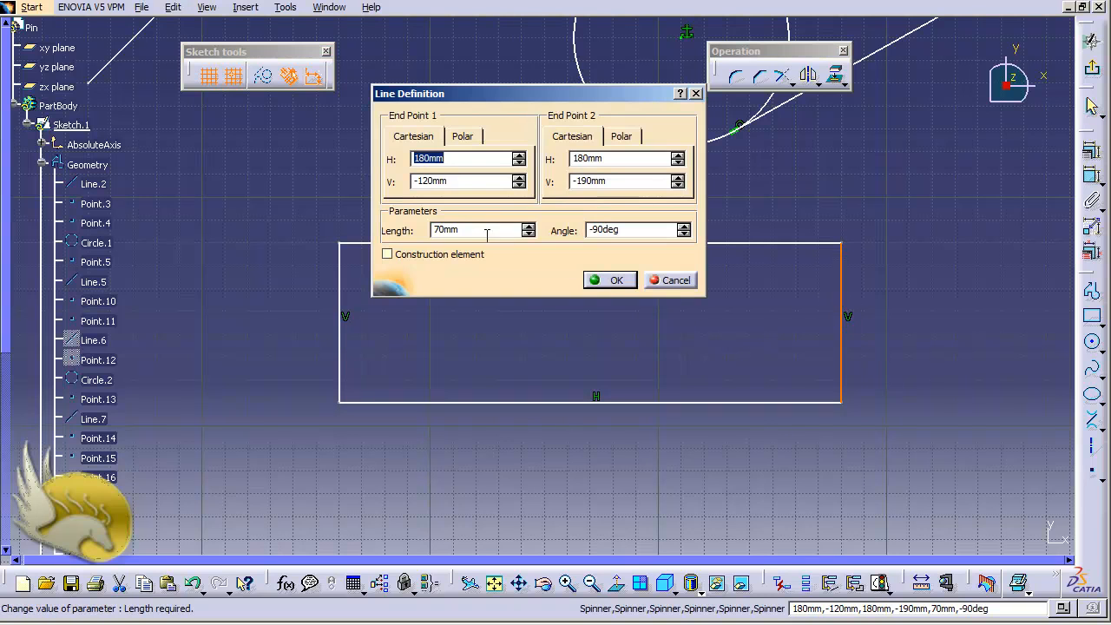
left_click(467, 232)
double_click(467, 232)
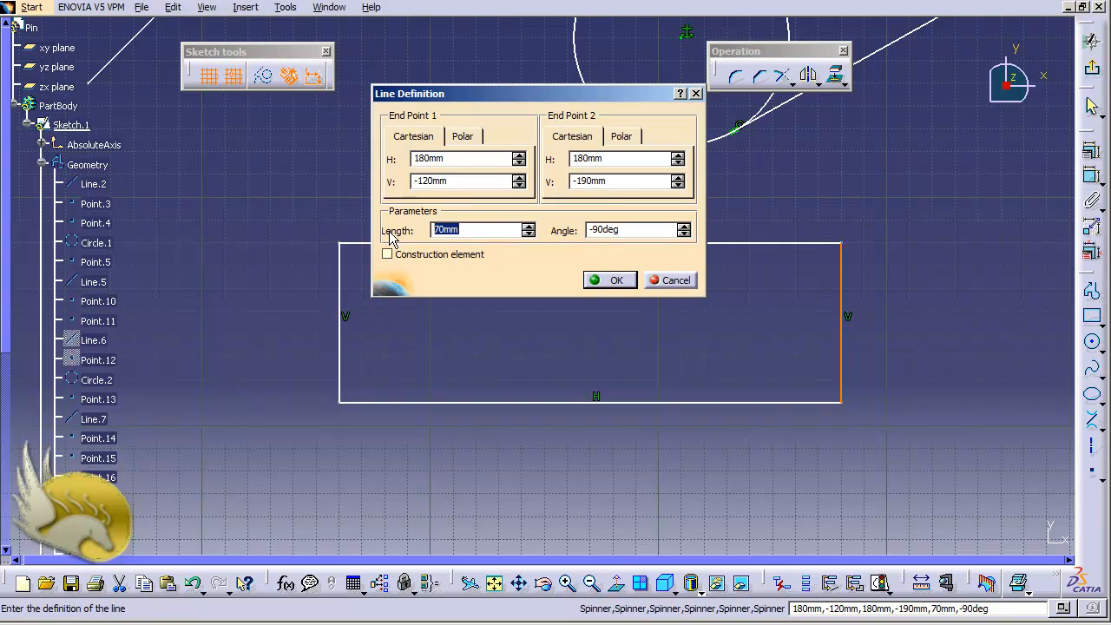
type("90")
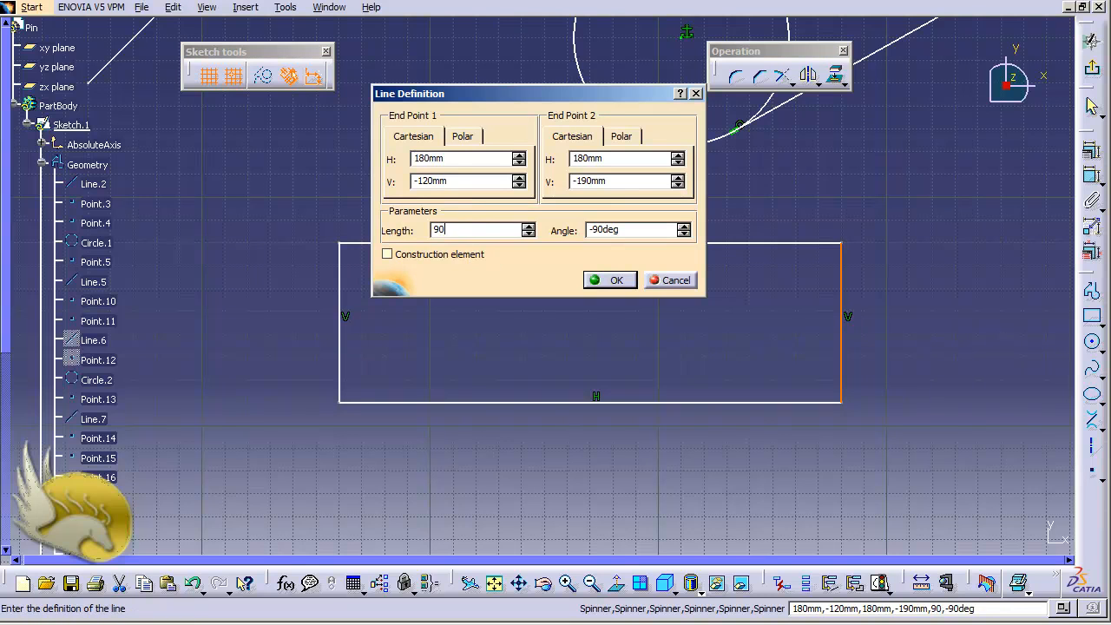
left_click(610, 280)
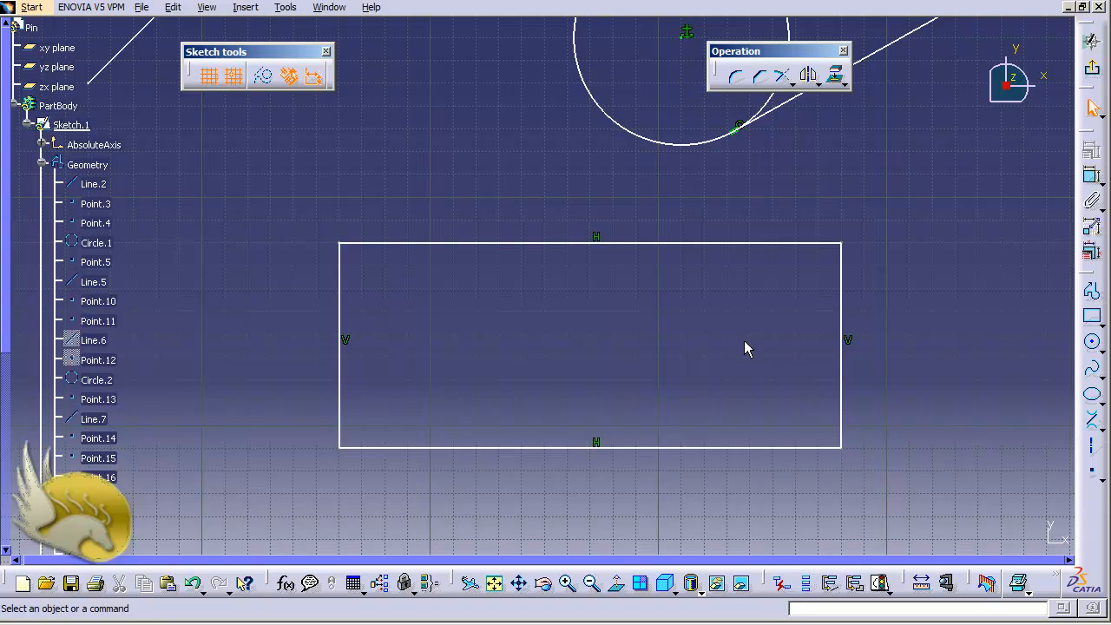
Step: Add a length constraint to the rectangle's right side, placed outside the rectangle, and set it to 110 mm
left_click(1093, 177)
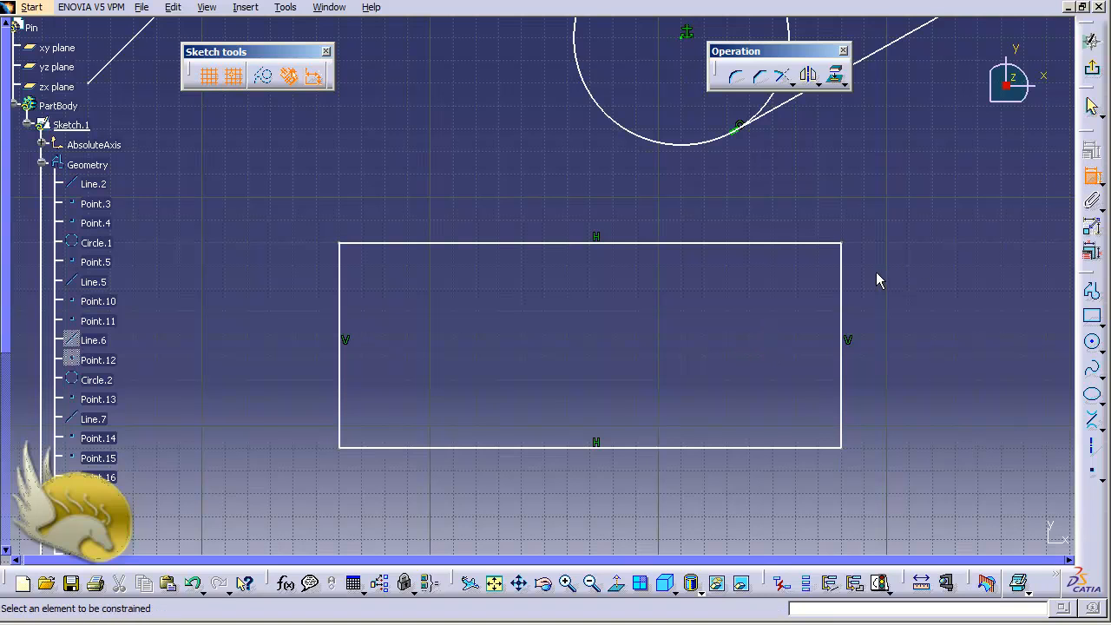
left_click(842, 290)
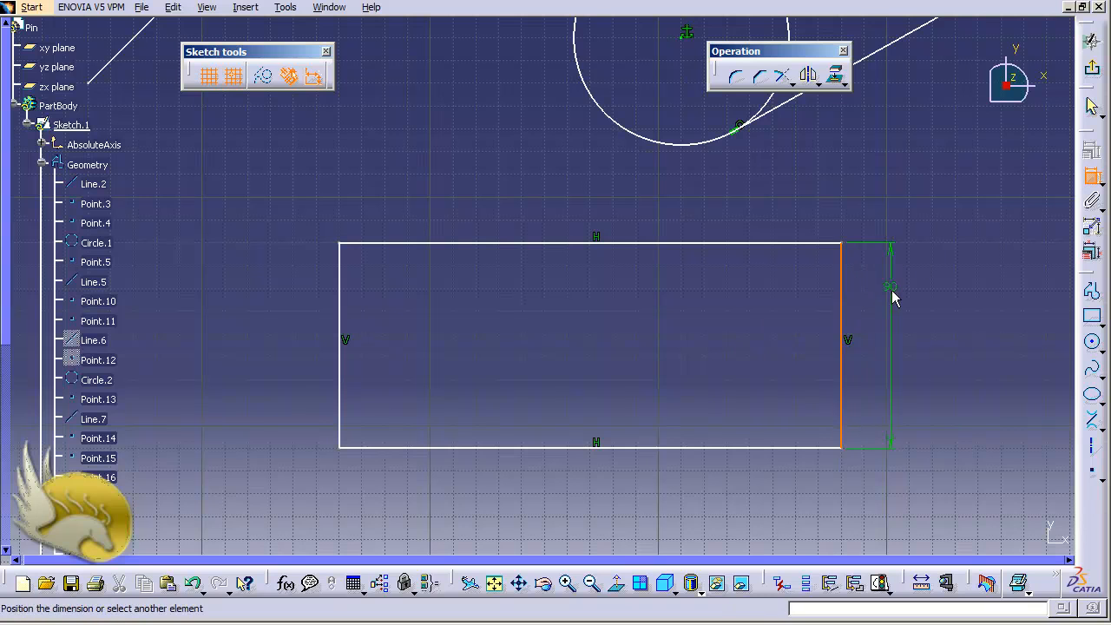
left_click(898, 301)
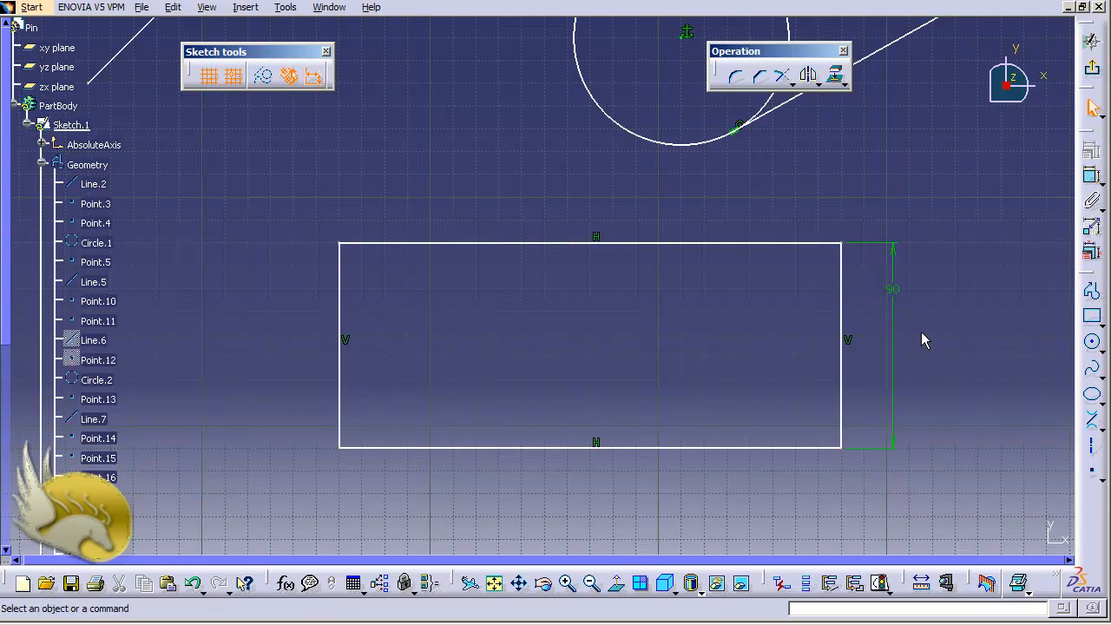
double_click(897, 292)
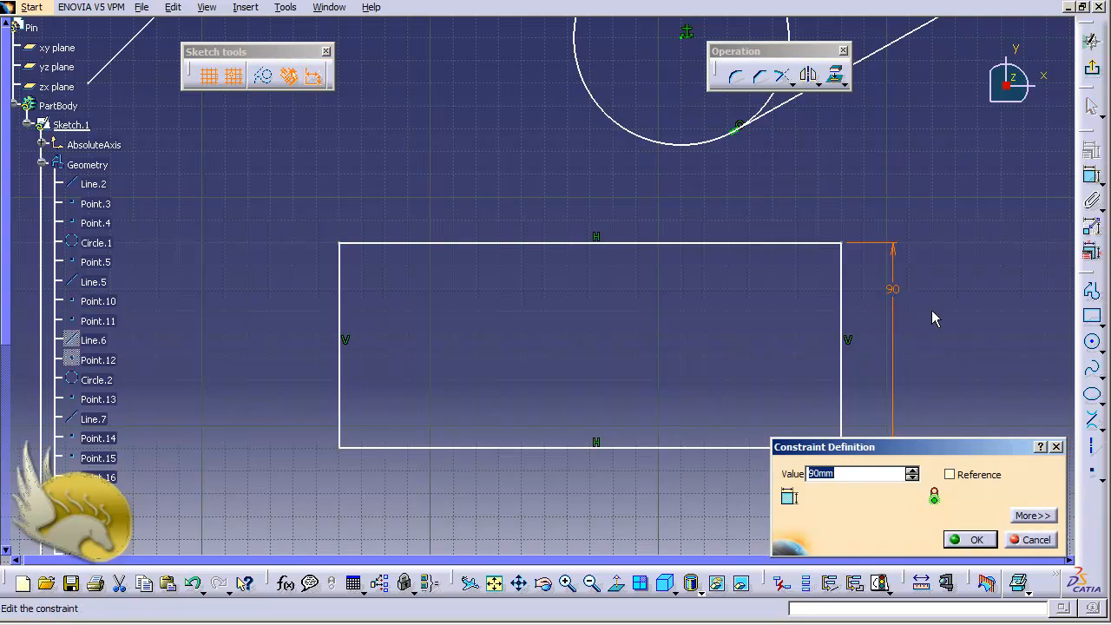
type("110")
key("Return")
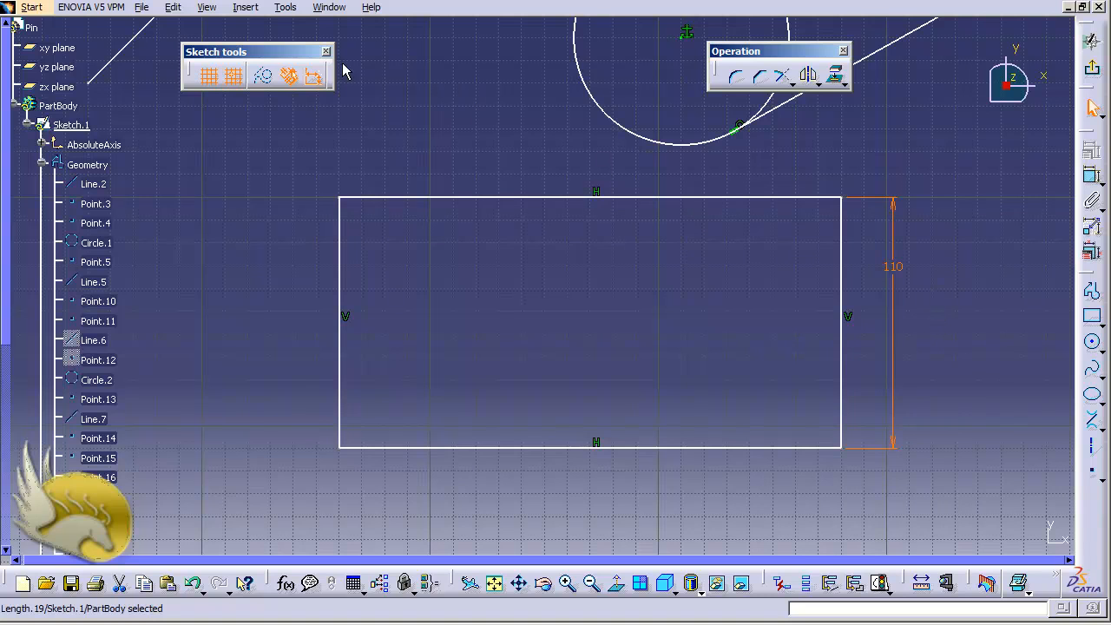
Step: Examine the length units available in the Parameters and Measure options, leaving Millimeter selected
left_click(287, 9)
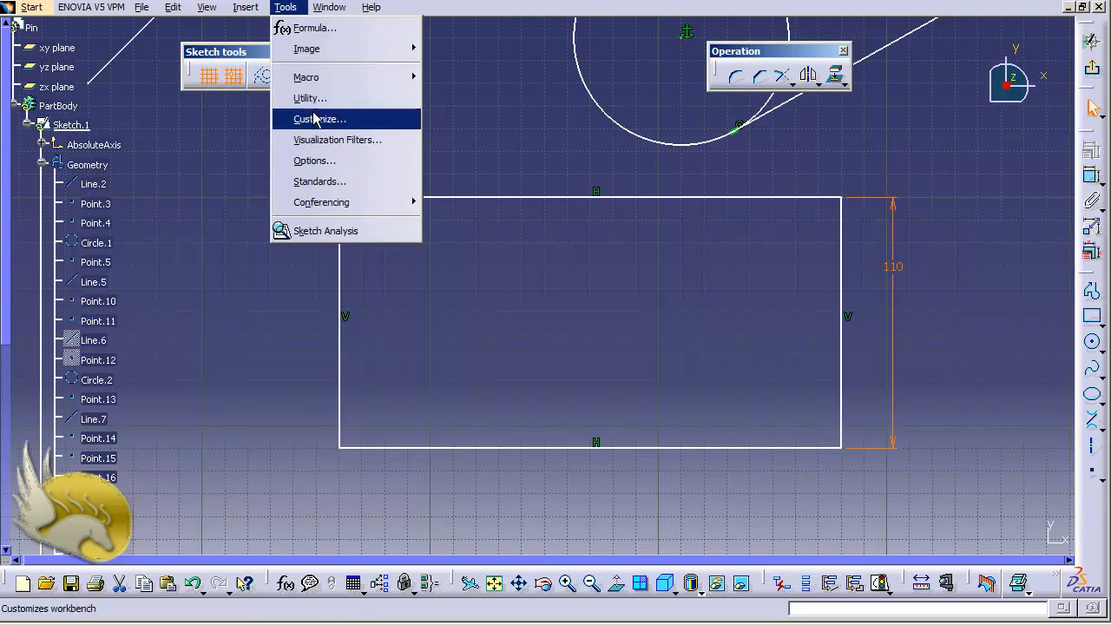
left_click(330, 162)
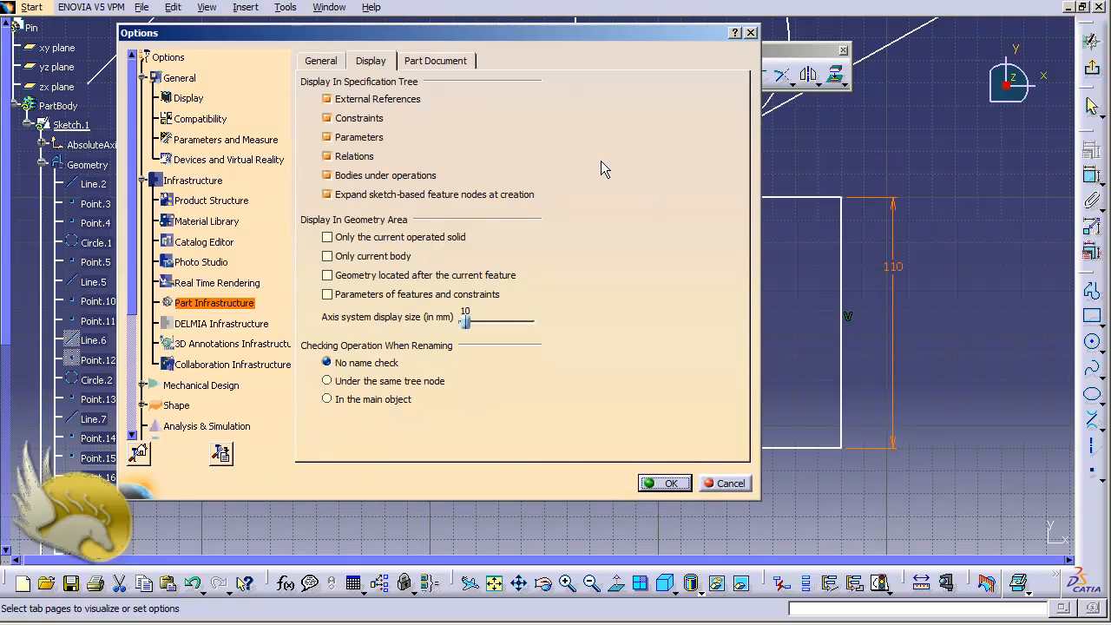
left_click(224, 139)
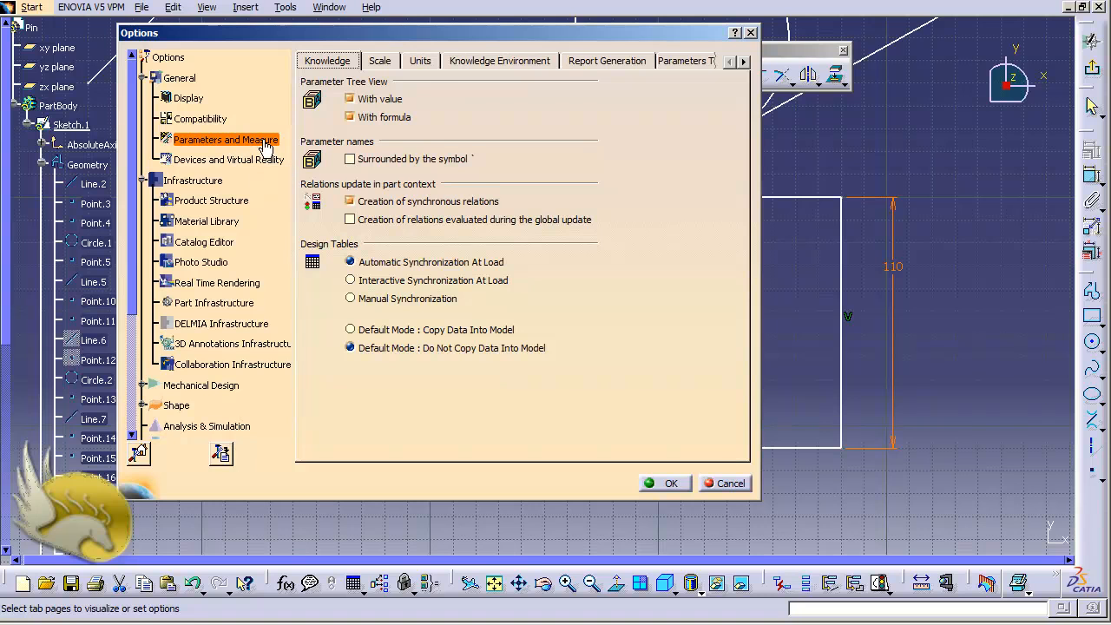
left_click(420, 60)
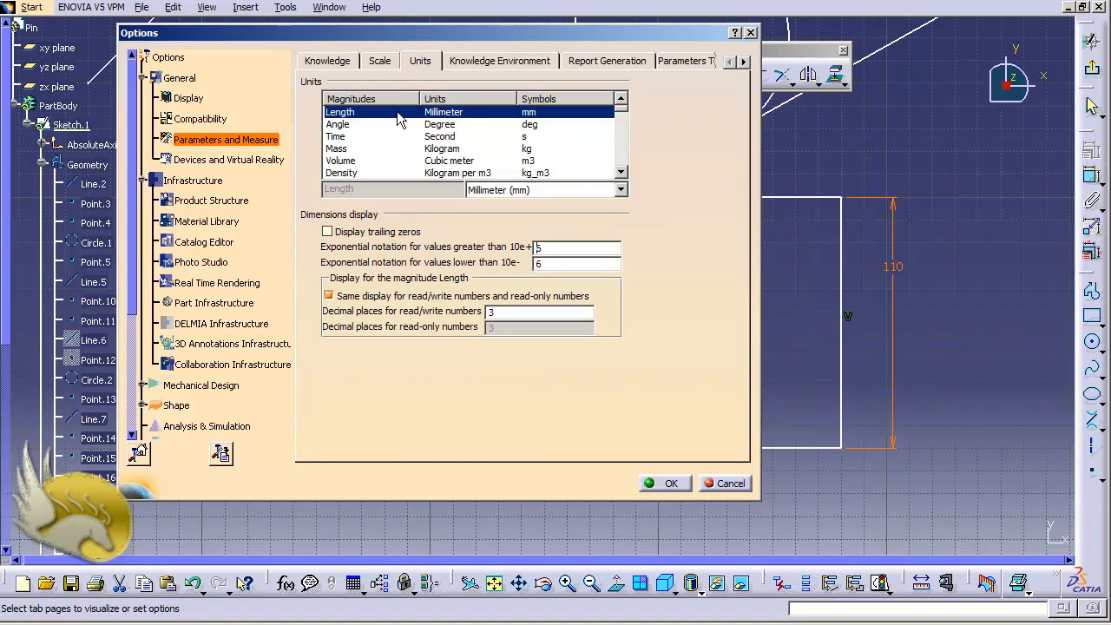
left_click(466, 113)
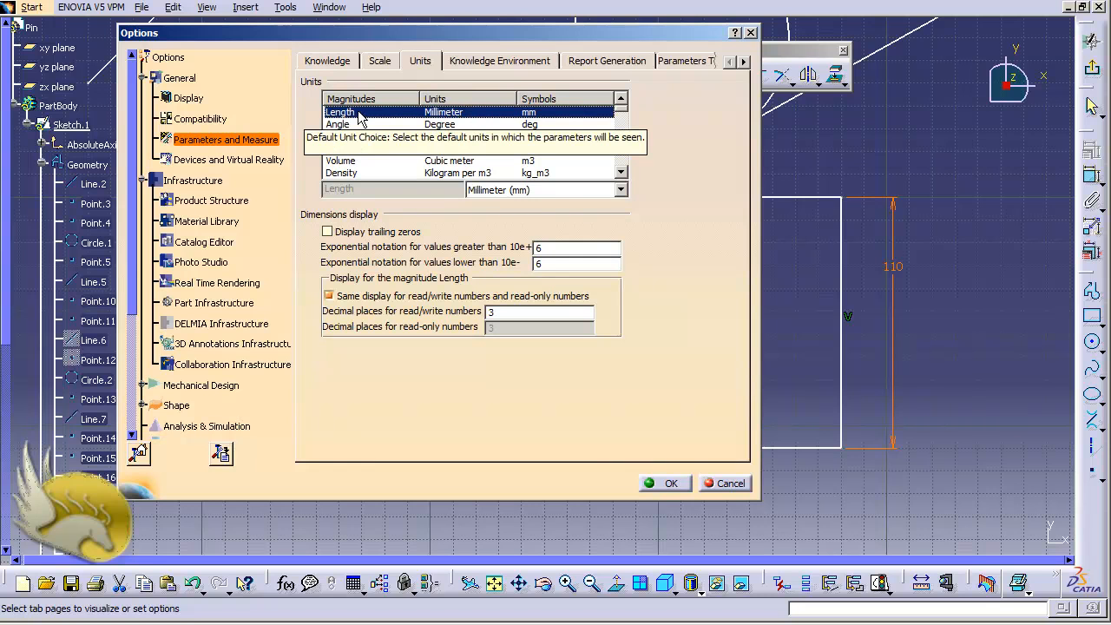
left_click(620, 191)
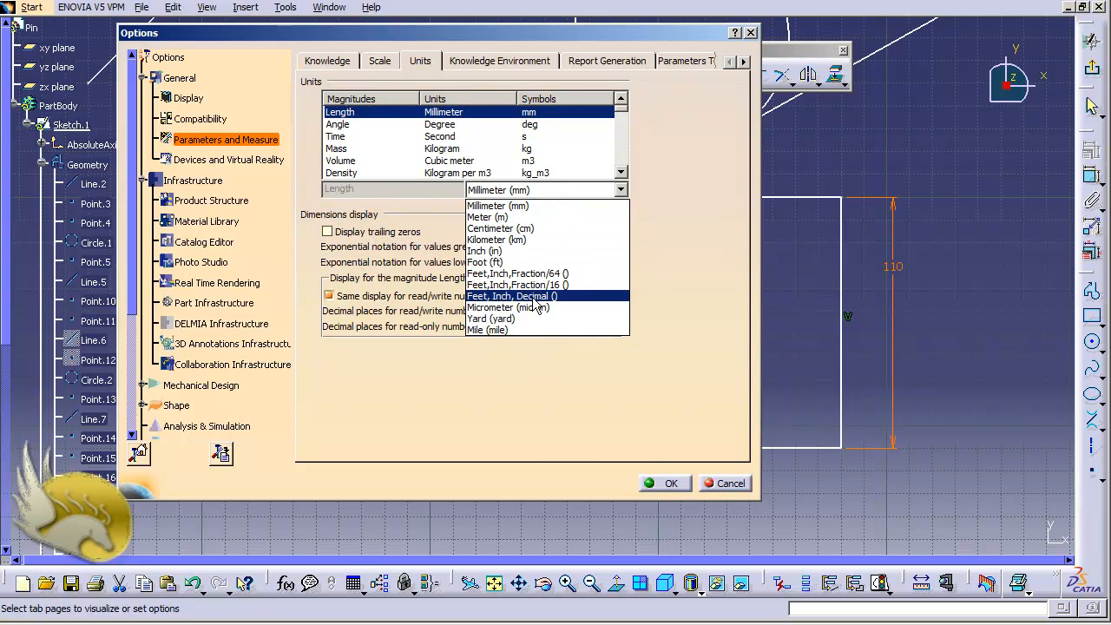
left_click(664, 173)
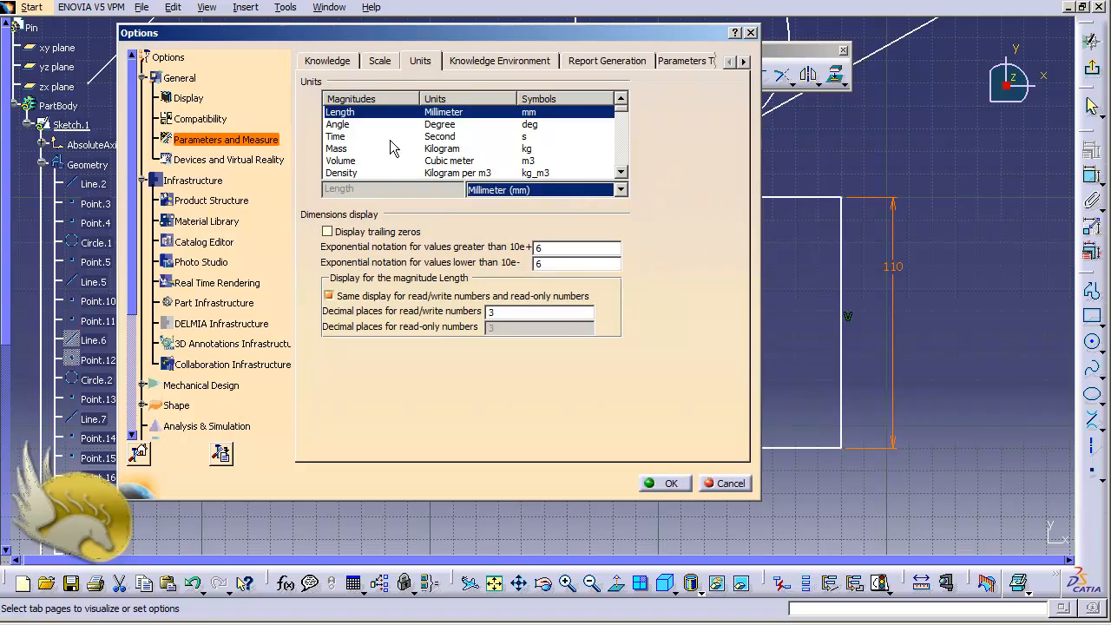
Step: Examine the available units for time and mass, then close the options without applying changes
left_click(336, 137)
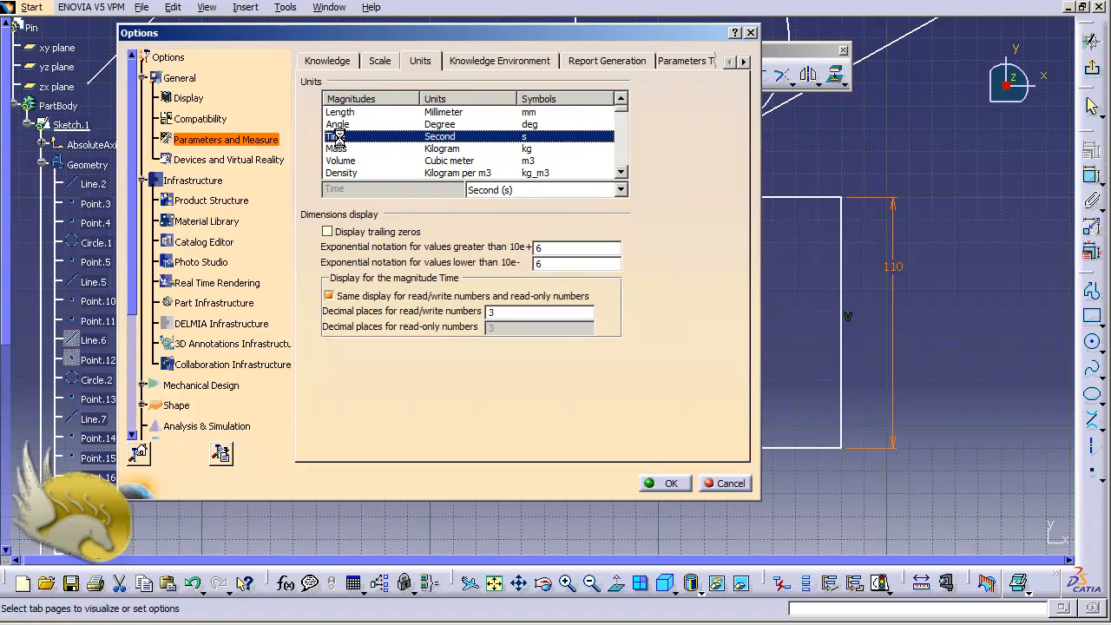
left_click(620, 190)
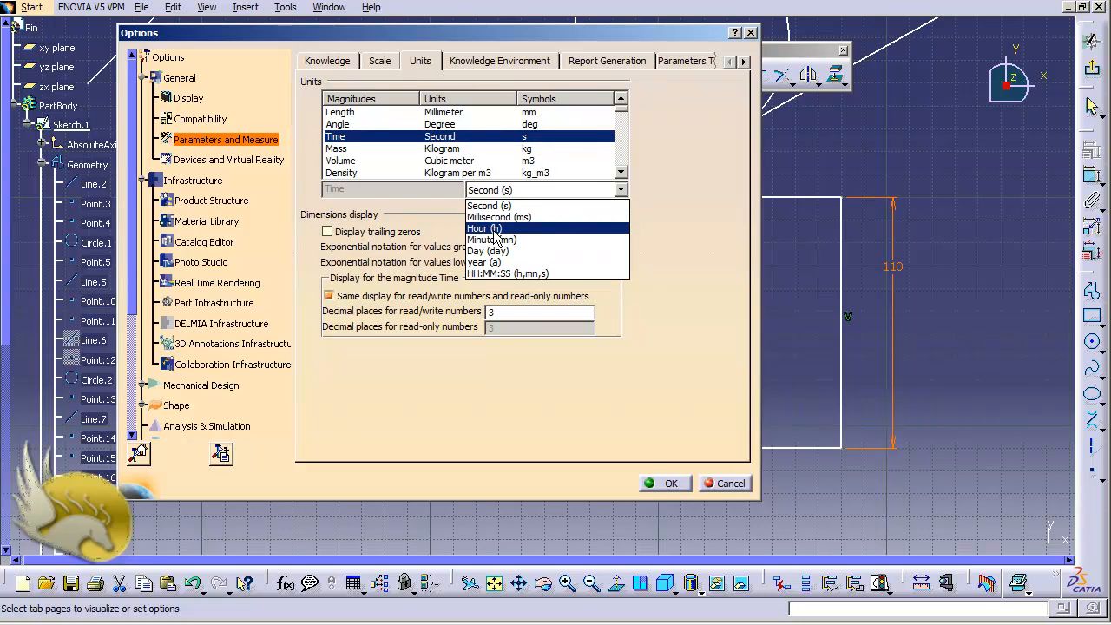
left_click(649, 160)
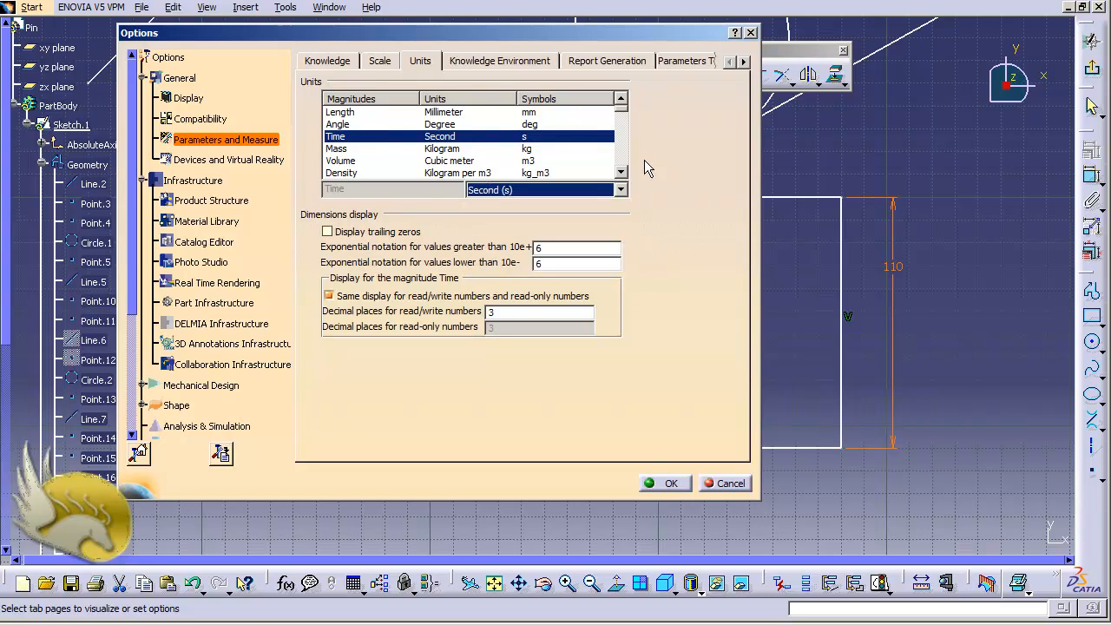
left_click(343, 149)
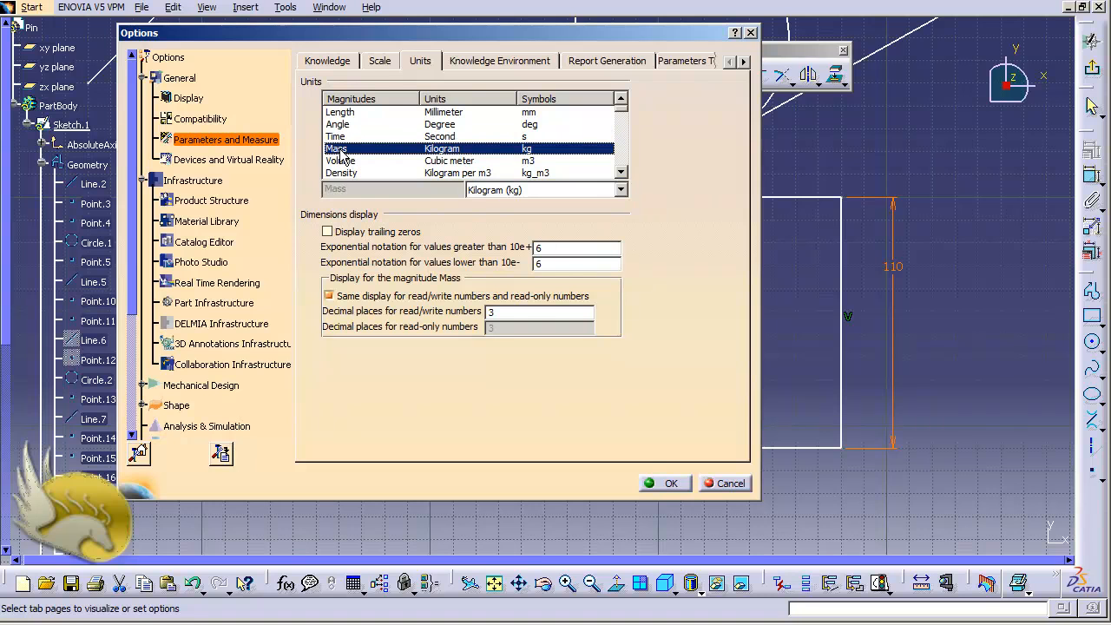
left_click(621, 190)
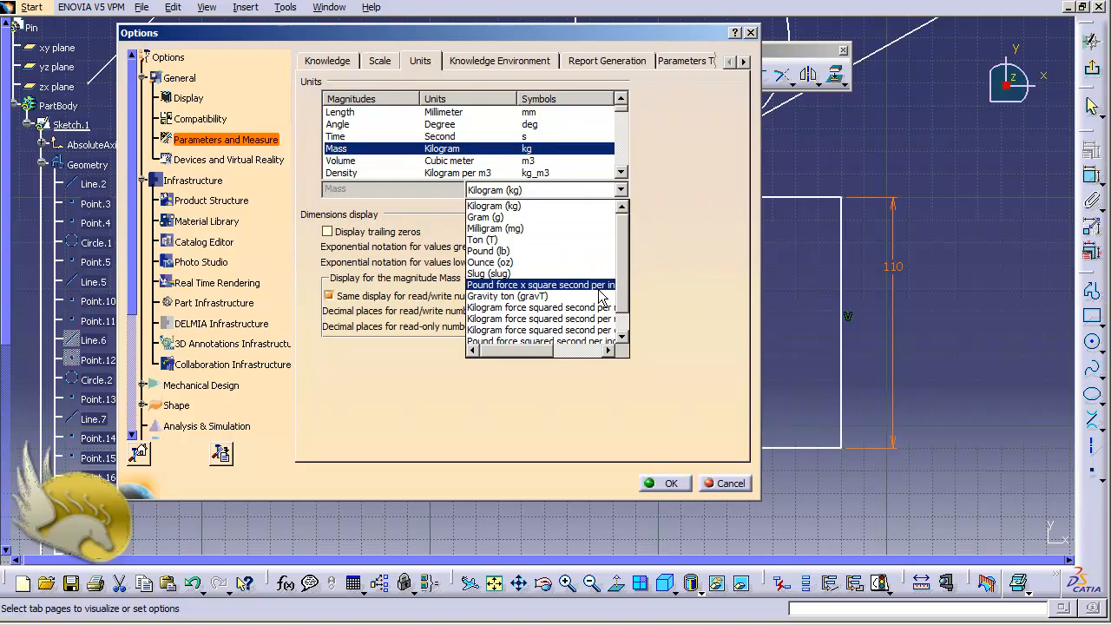
left_click(651, 252)
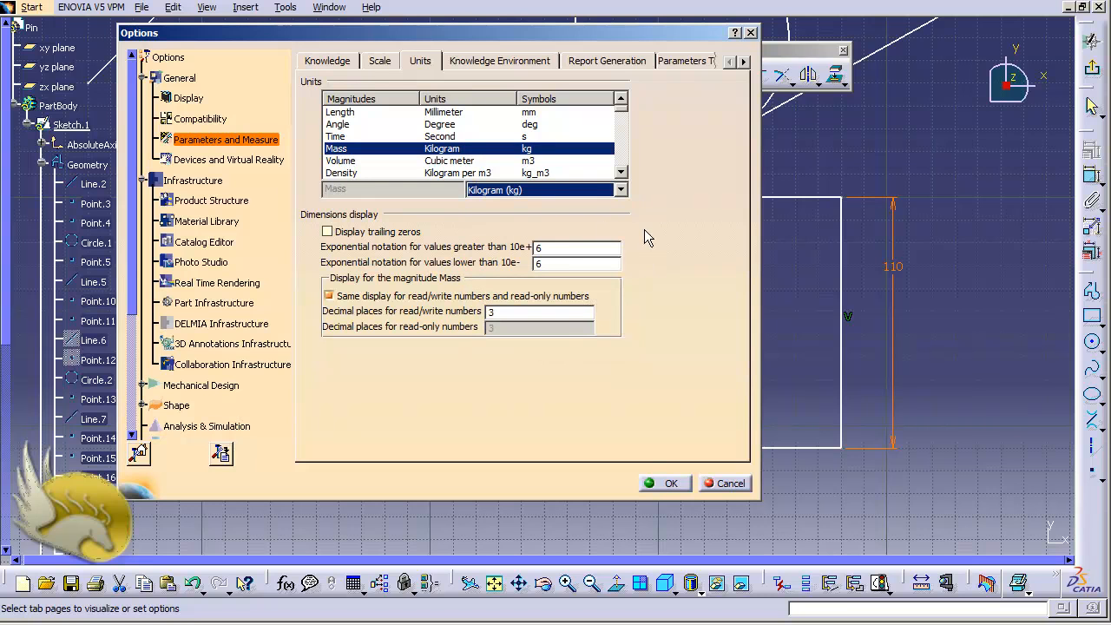
left_click(720, 483)
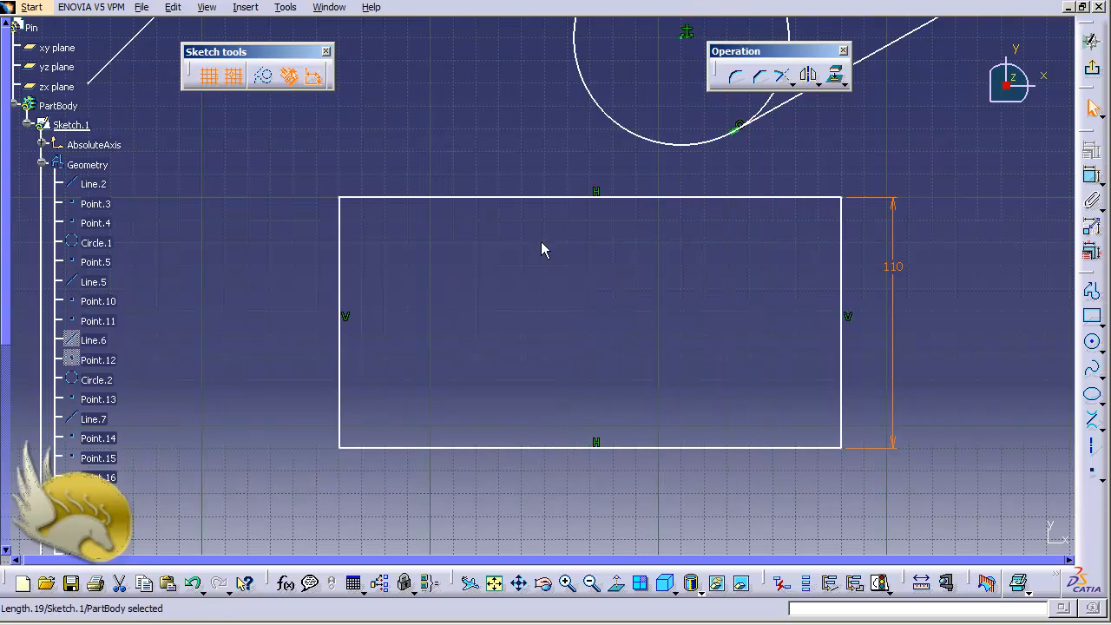
Step: Change the unit of the rectangle's height constraint so that its value is 110 cm
left_click(910, 276)
double_click(896, 275)
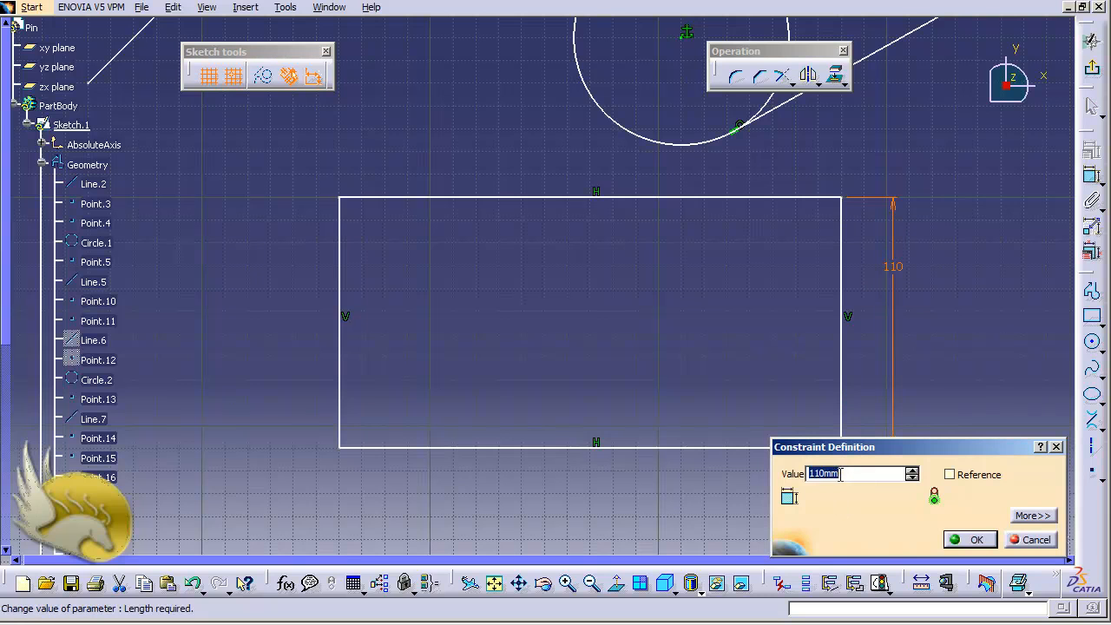
left_click(844, 474)
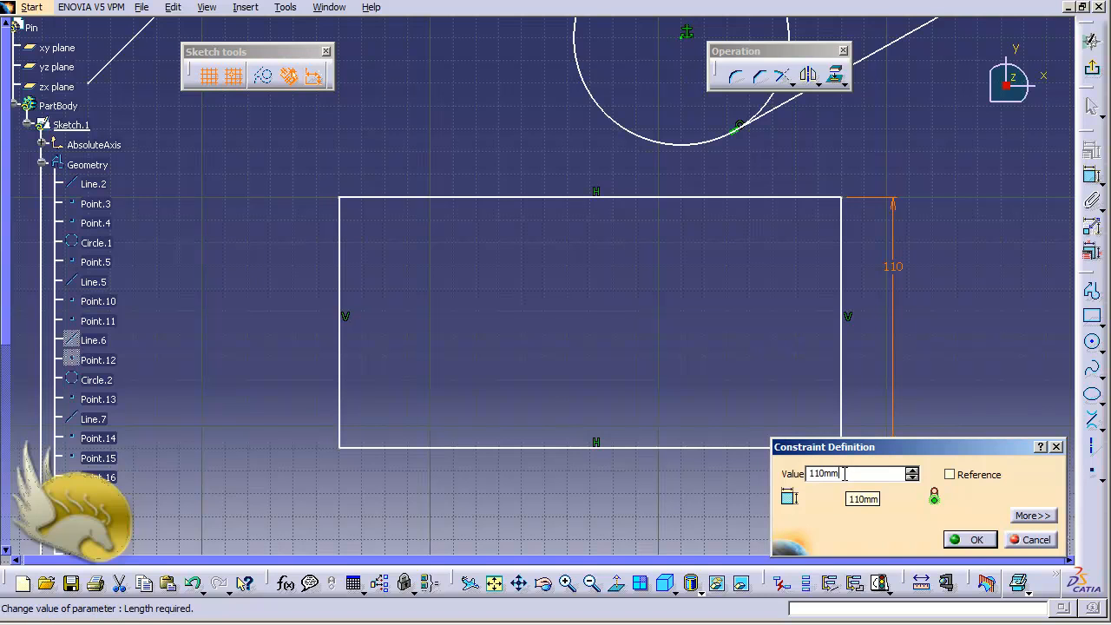
left_click_drag(844, 473, 827, 472)
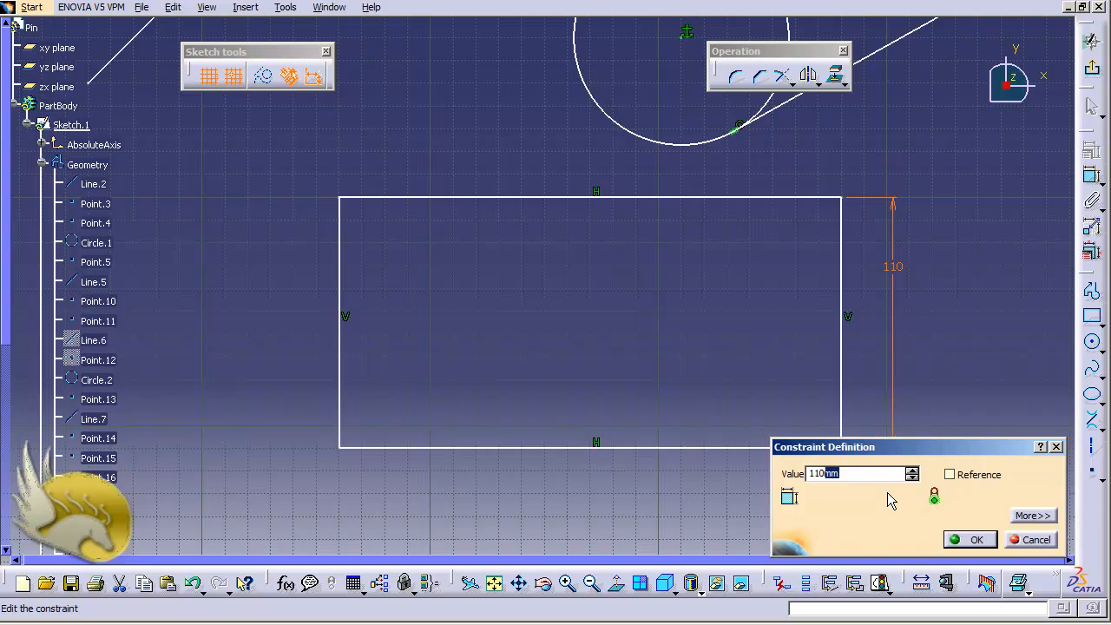
type("cm")
key("Return")
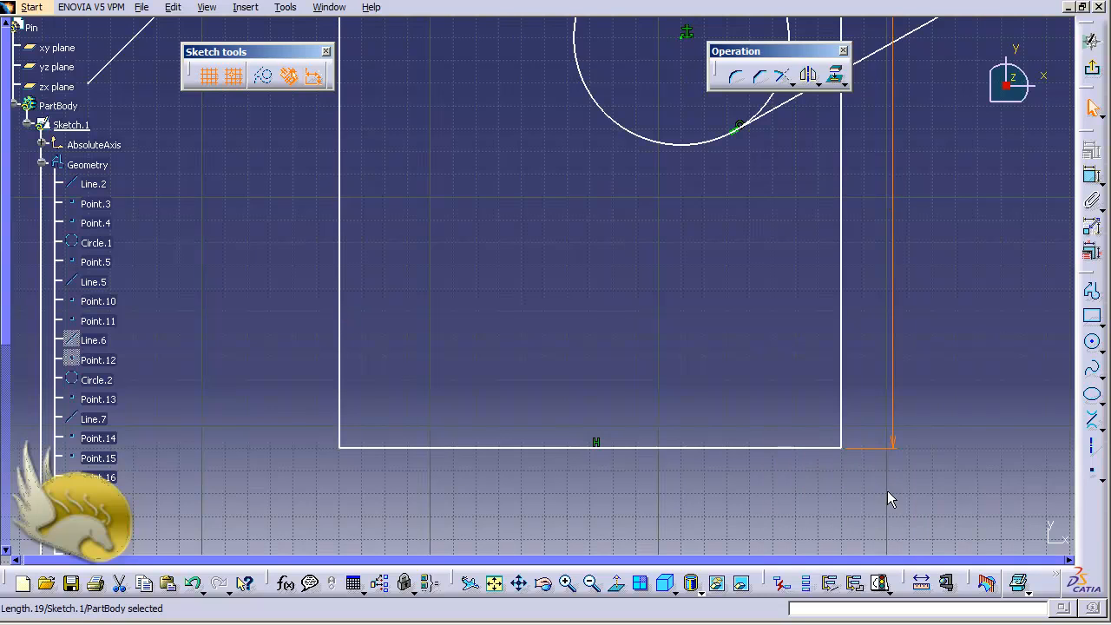
Step: Set the rectangle's height constraint to 110 mm
left_click(925, 323)
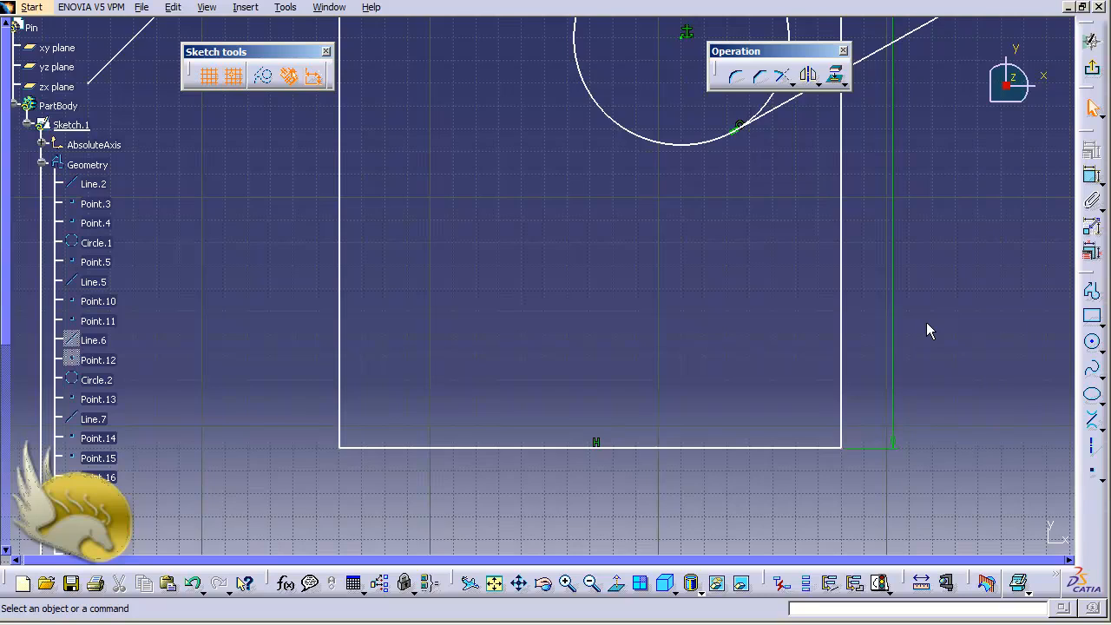
key("ctrl+Page_Down")
key("ctrl+Page_Down")
key("ctrl+Page_Down")
key("ctrl+Page_Down")
key("ctrl+Page_Down")
key("ctrl+Page_Down")
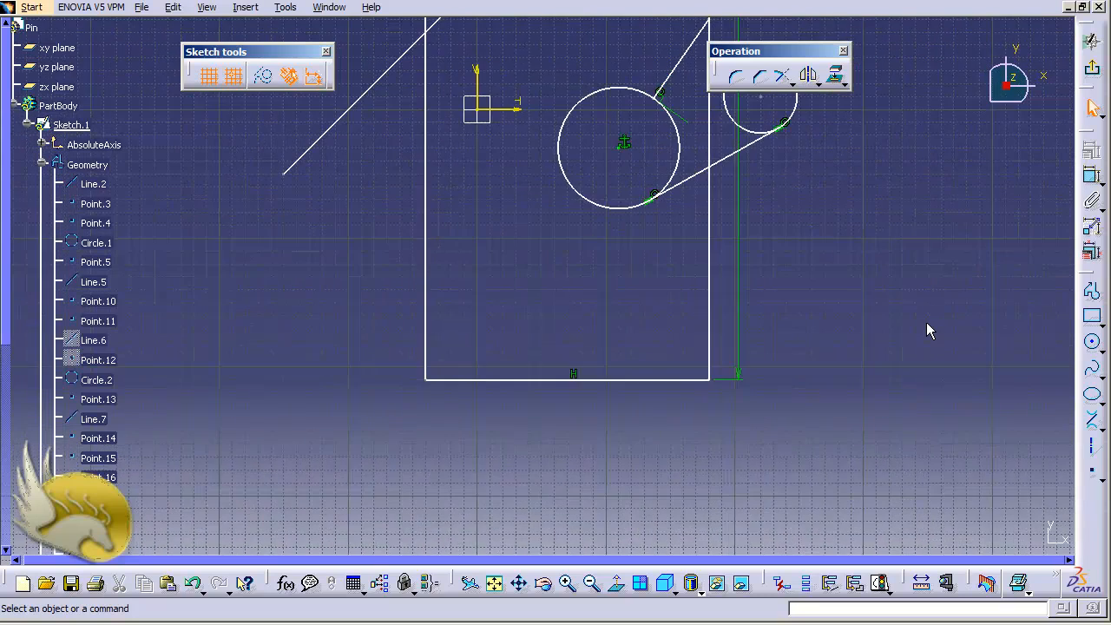
key("Up")
key("Up")
key("Up")
key("Up")
key("Up")
key("Up")
key("Up")
key("Up")
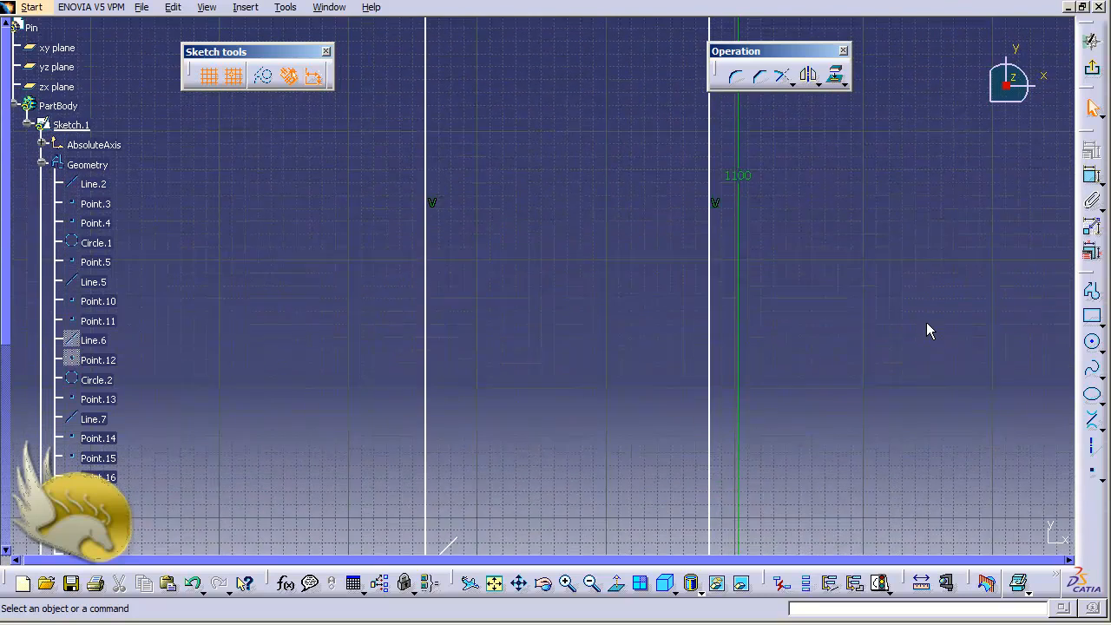
key("Up")
key("Up")
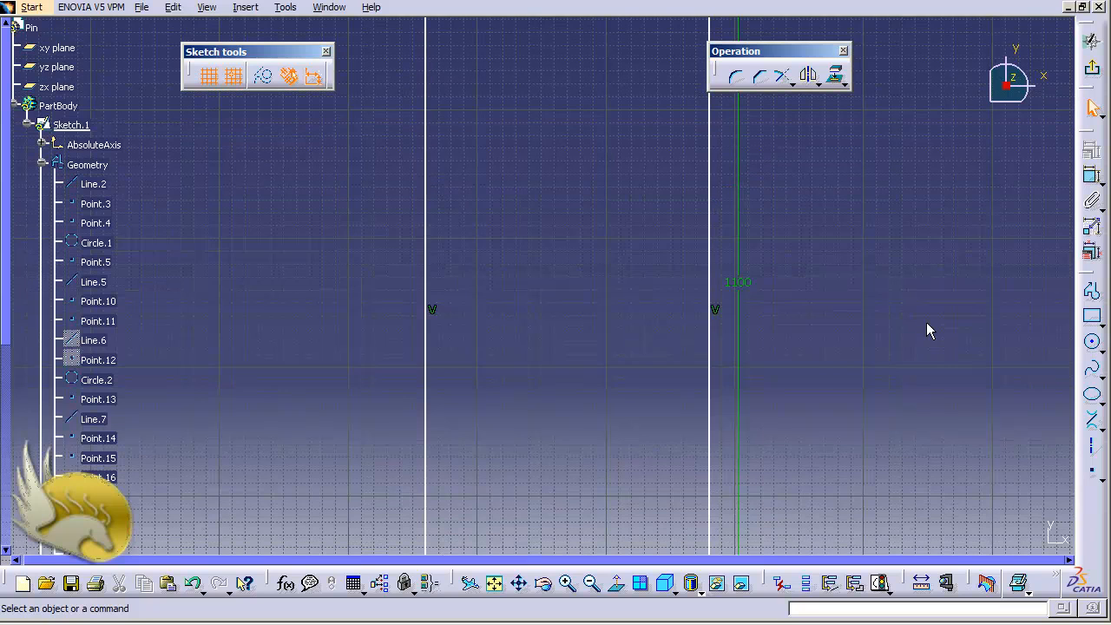
double_click(740, 284)
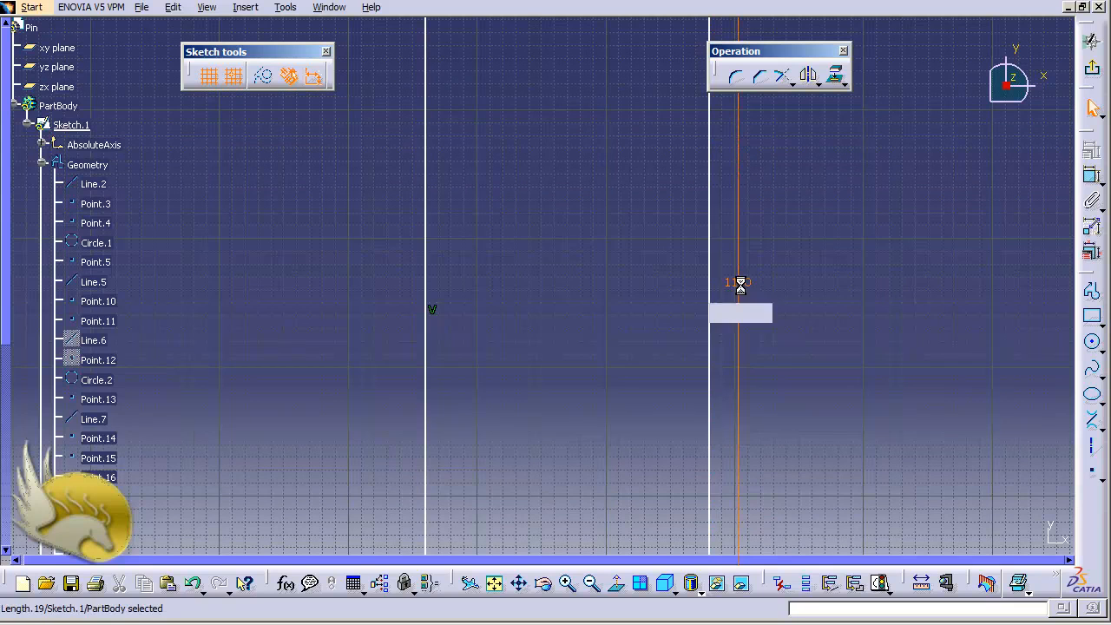
left_click(814, 304)
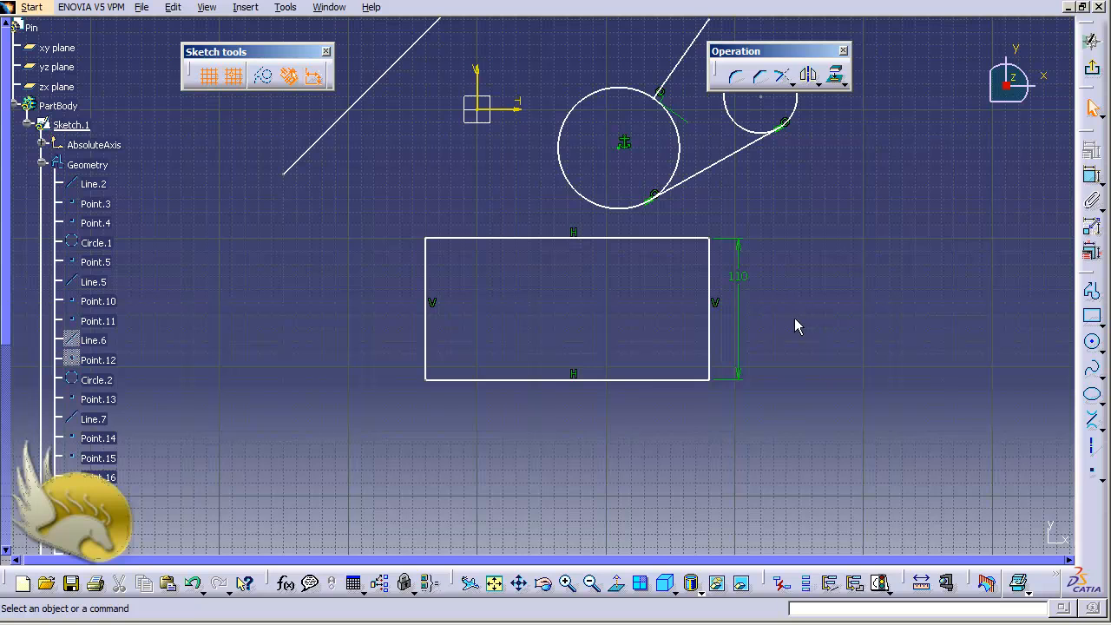
Step: Draw an oriented rectangle in the empty area left of the existing rectangle, with its long side about 237 mm and sloping down about 41 degrees
key("ctrl+Right")
key("ctrl+Right")
key("ctrl+Right")
key("ctrl+Right")
key("ctrl+Right")
key("ctrl+Right")
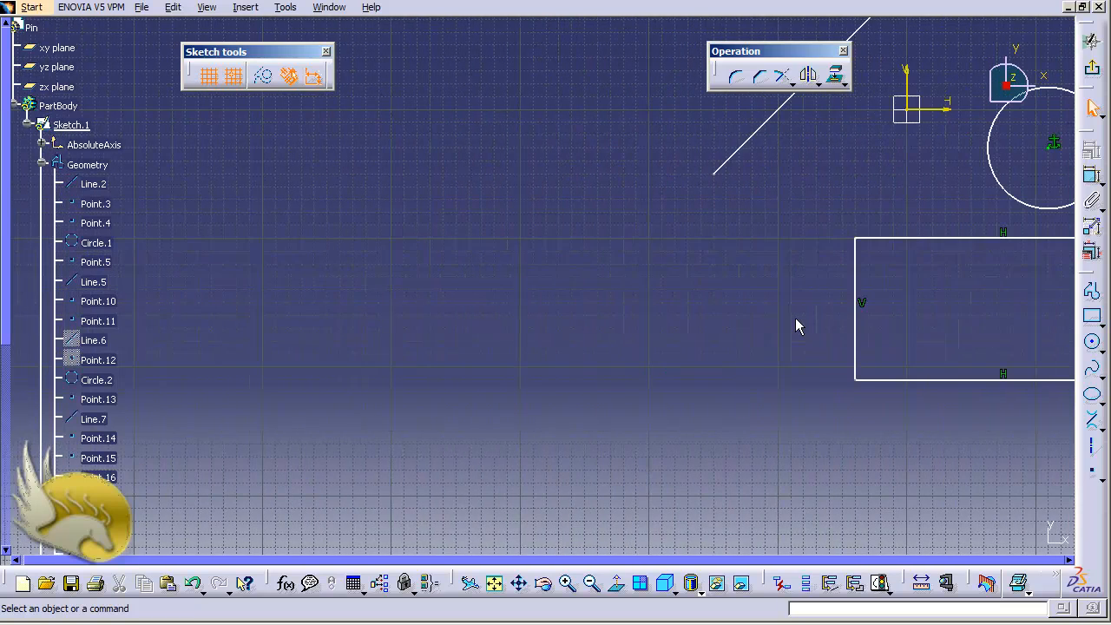
left_click(244, 7)
mouse_move(286, 70)
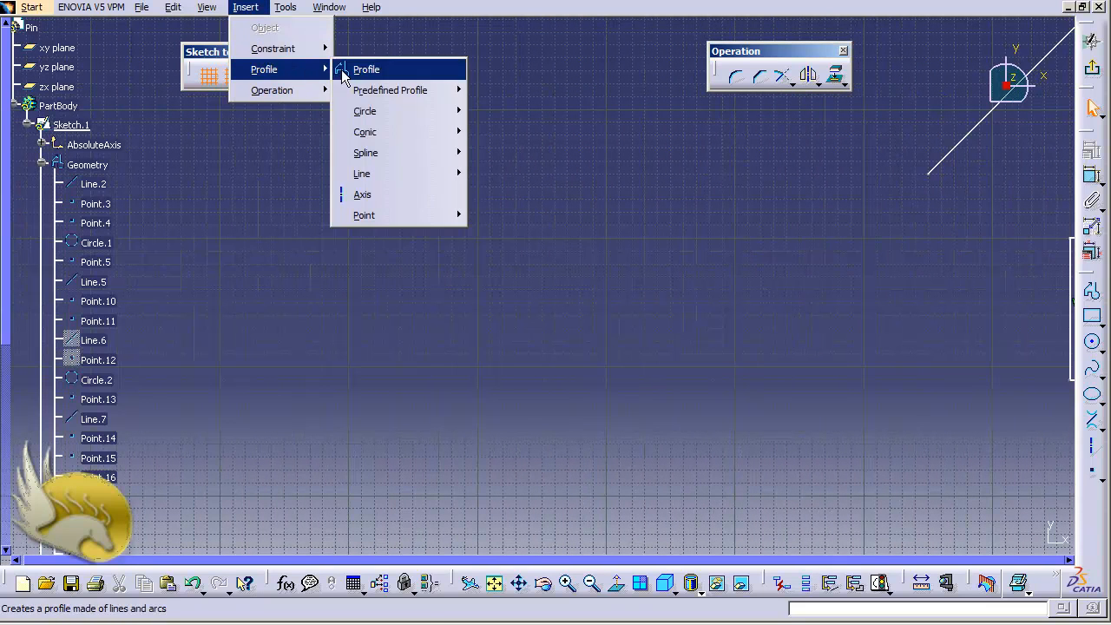
mouse_move(398, 91)
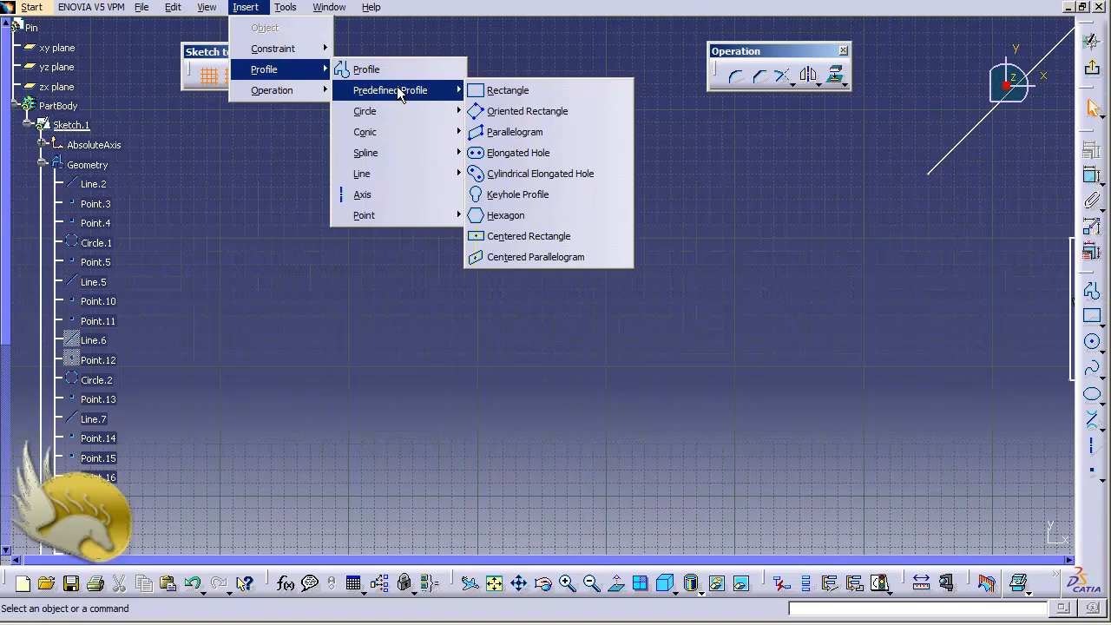
left_click(551, 109)
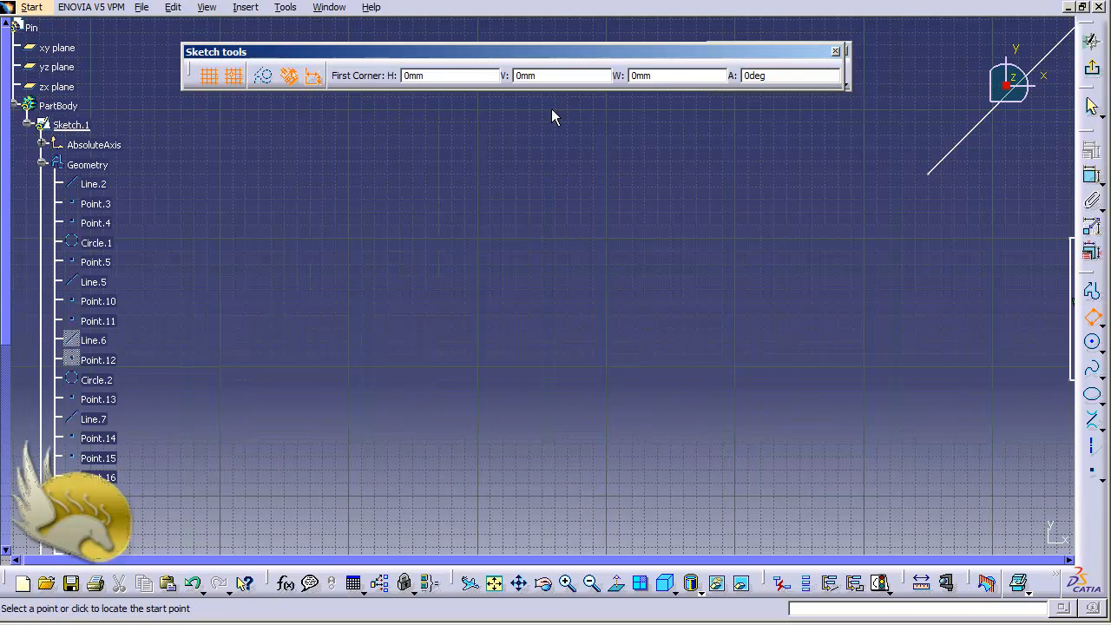
left_click(374, 339)
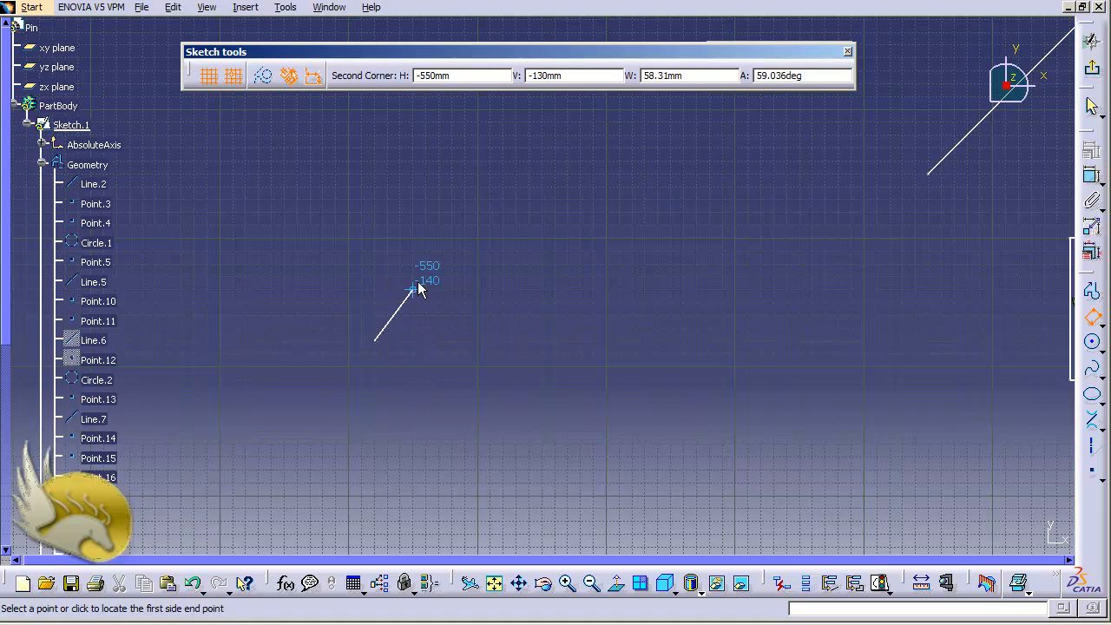
left_click(452, 253)
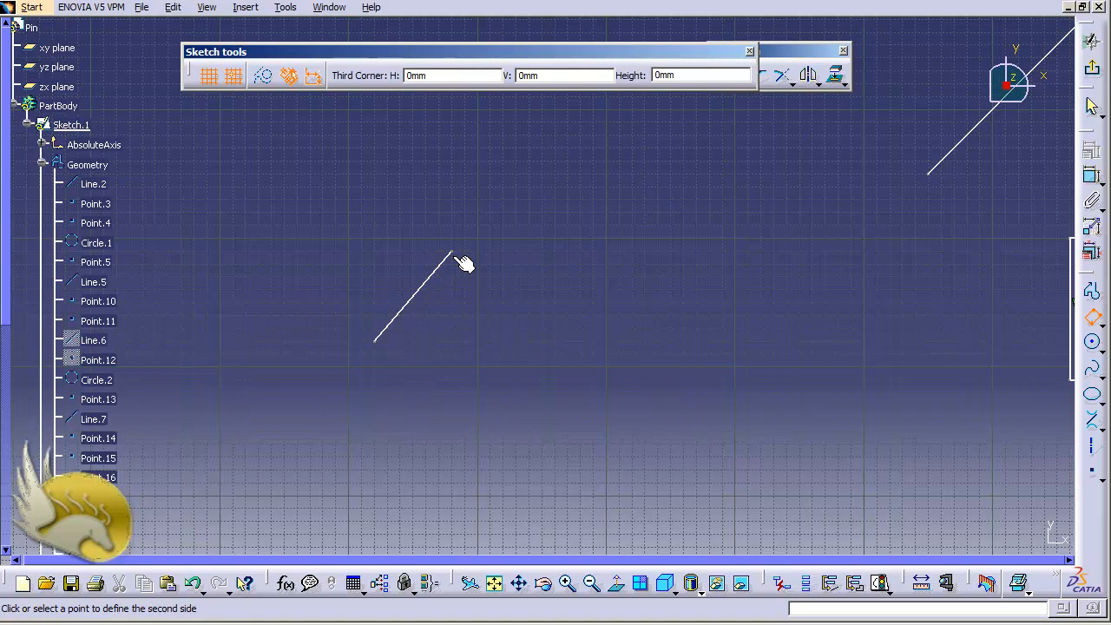
left_click(684, 450)
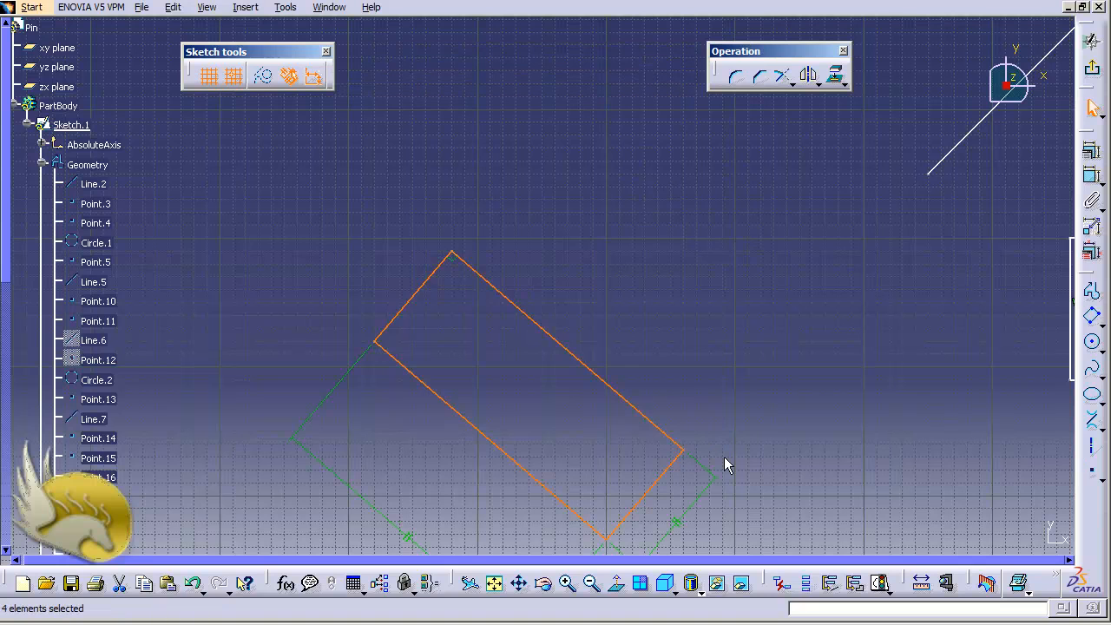
left_click(467, 334)
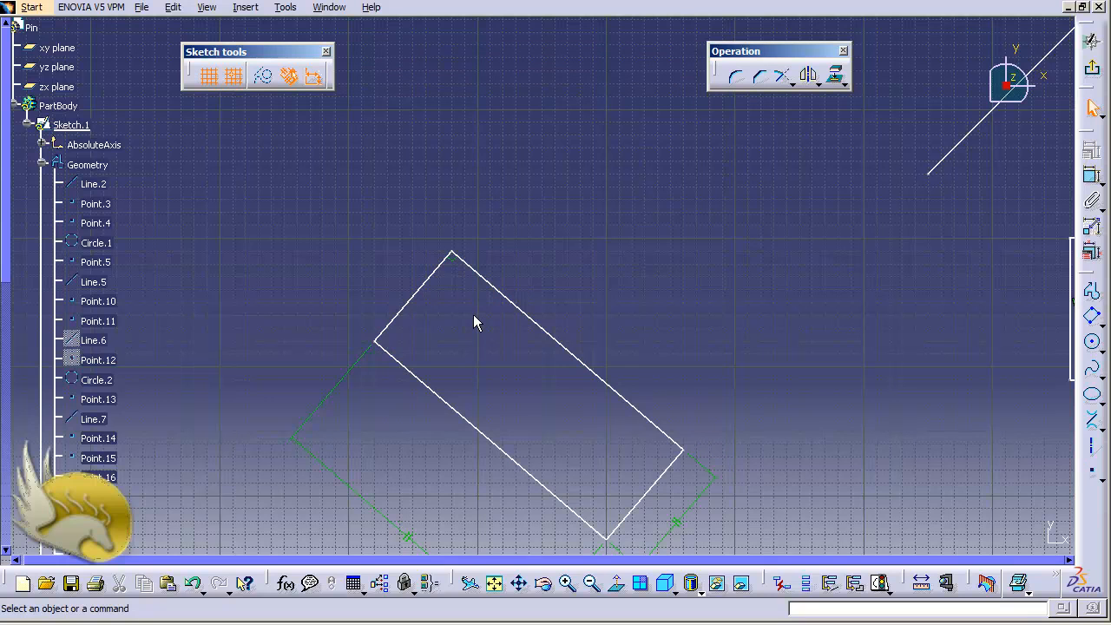
Step: Set the angle of the oriented rectangle's upper long side to -30 degrees in its line definition
key("ctrl+Up")
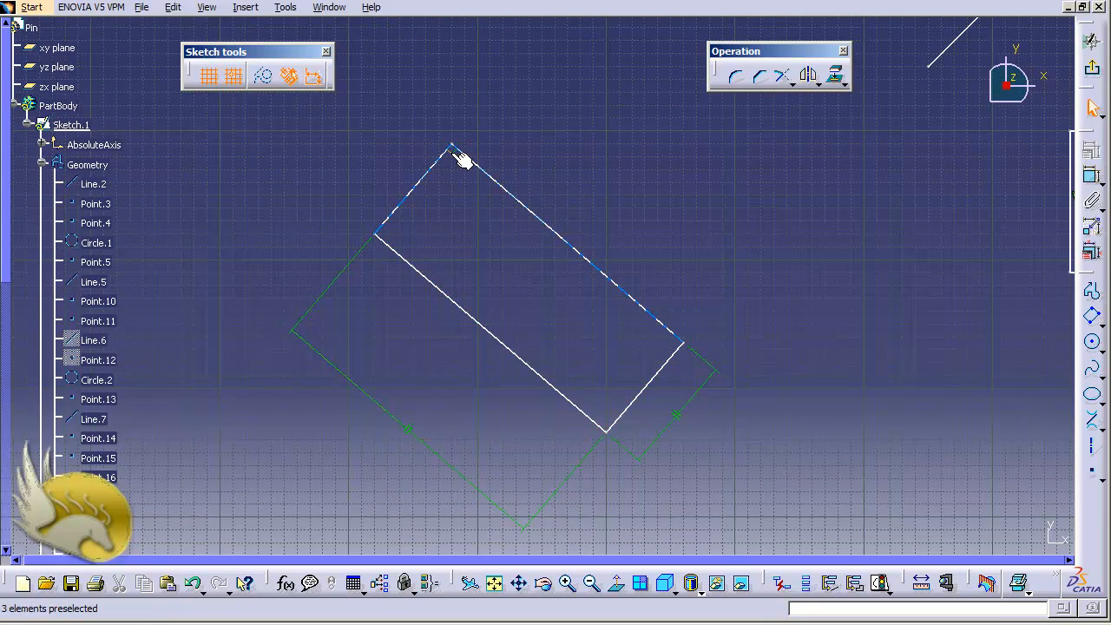
double_click(515, 198)
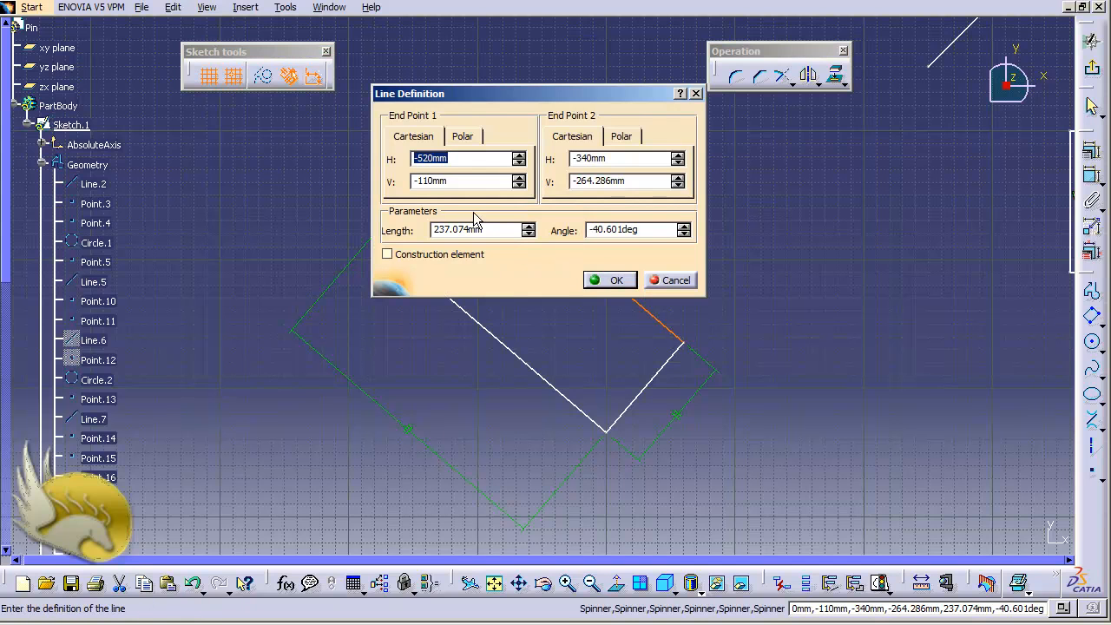
left_click(650, 233)
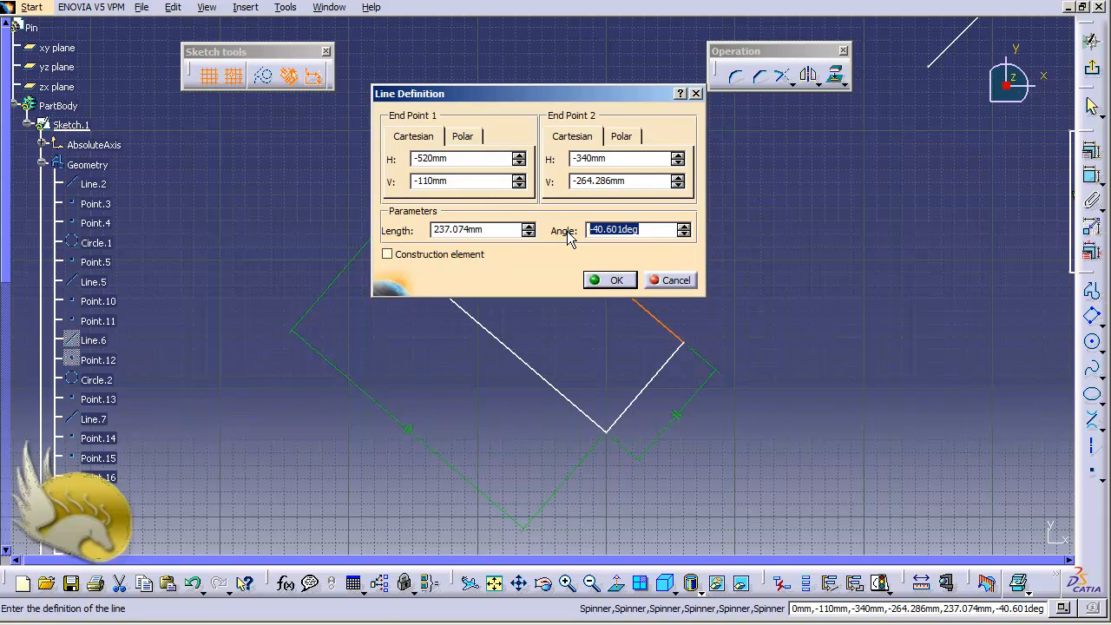
type("-30")
key("Return")
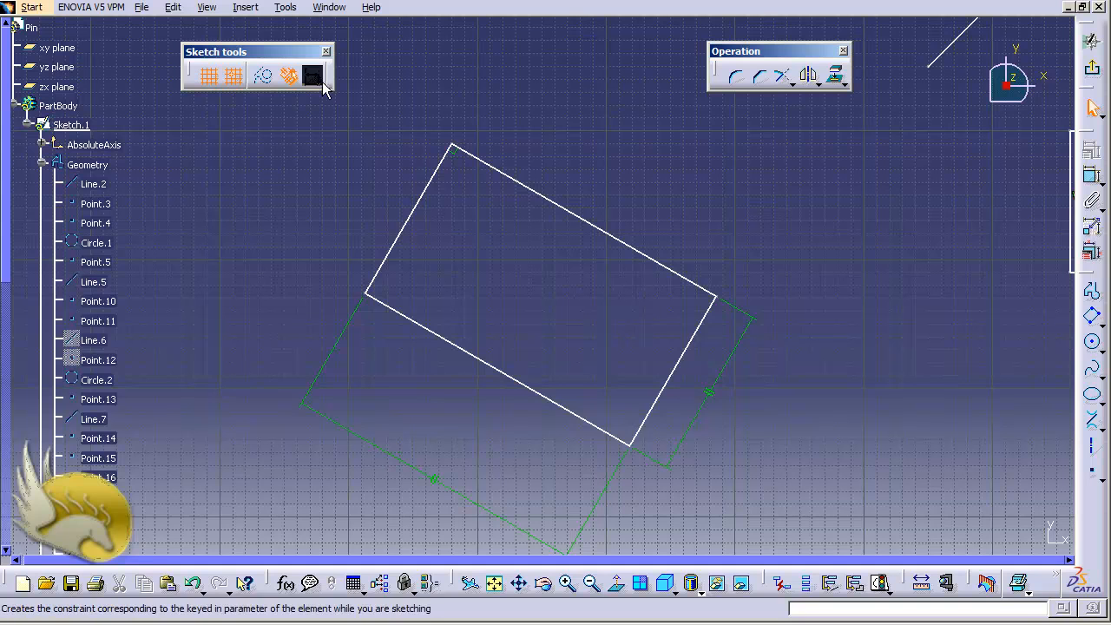
Step: Draw a predefined parallelogram by three corner points in the empty area above the oriented rectangle, with its long sides sloping slightly downward to the right
left_click(244, 9)
mouse_move(277, 69)
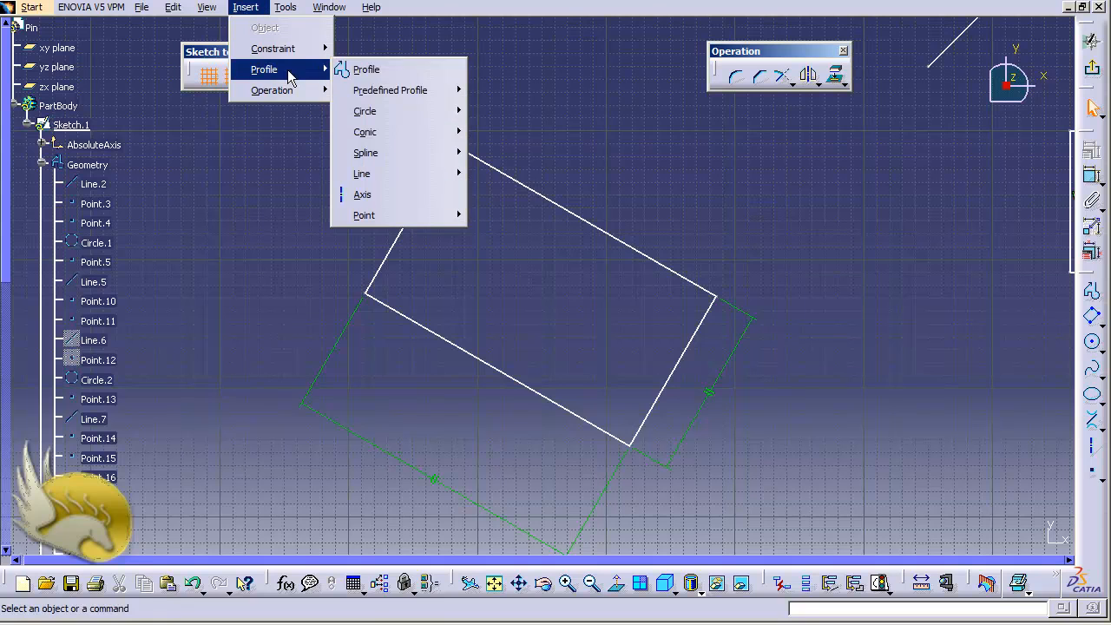
mouse_move(392, 94)
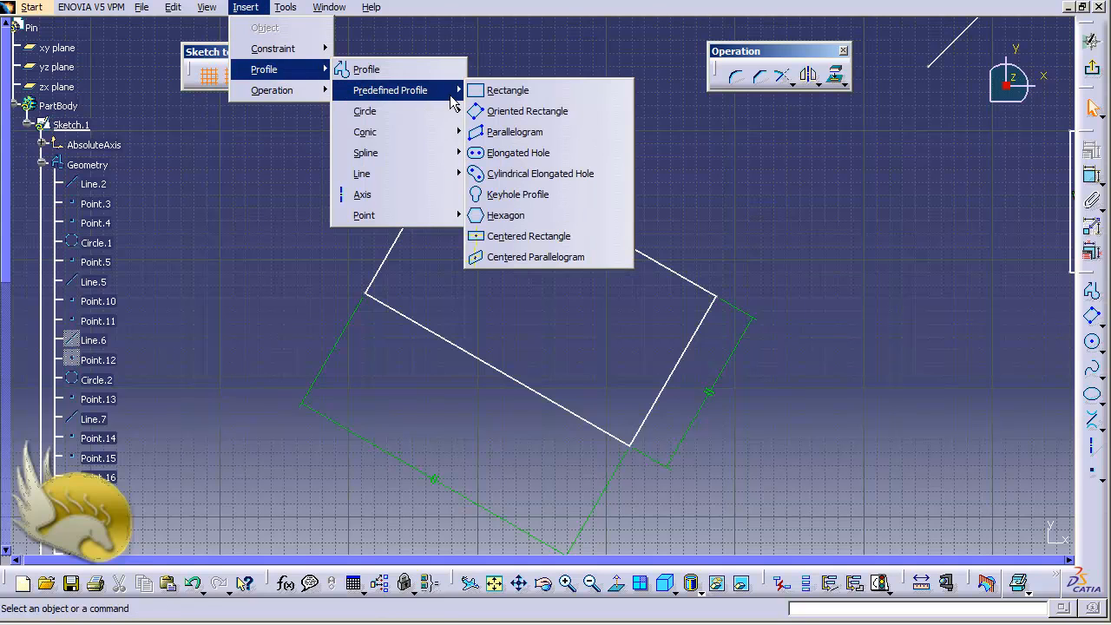
left_click(545, 139)
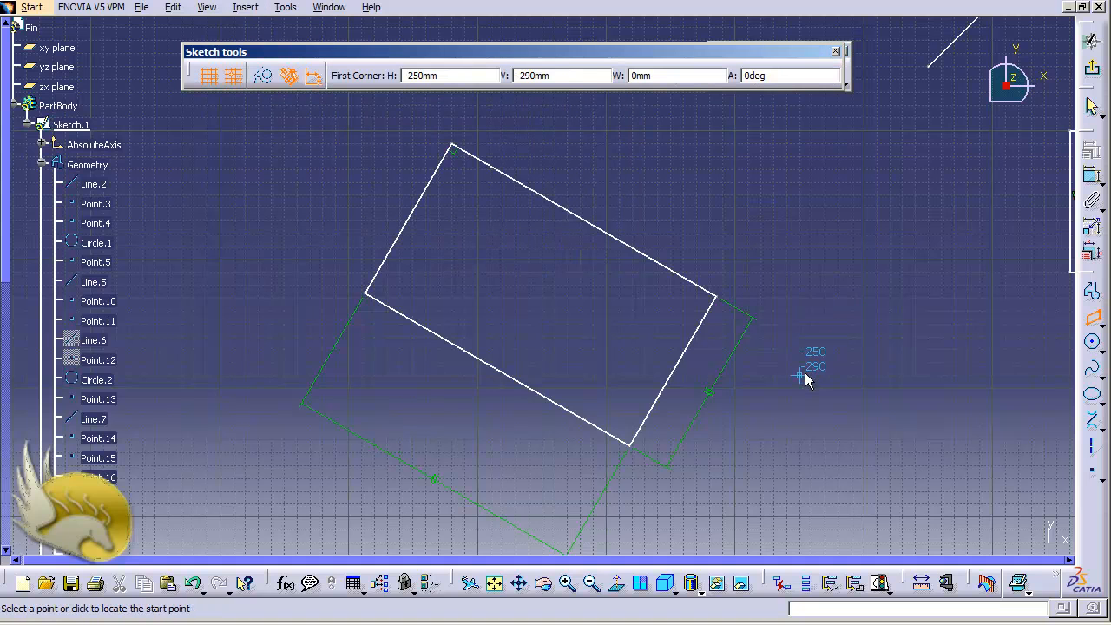
scroll(804, 374, "up", 5)
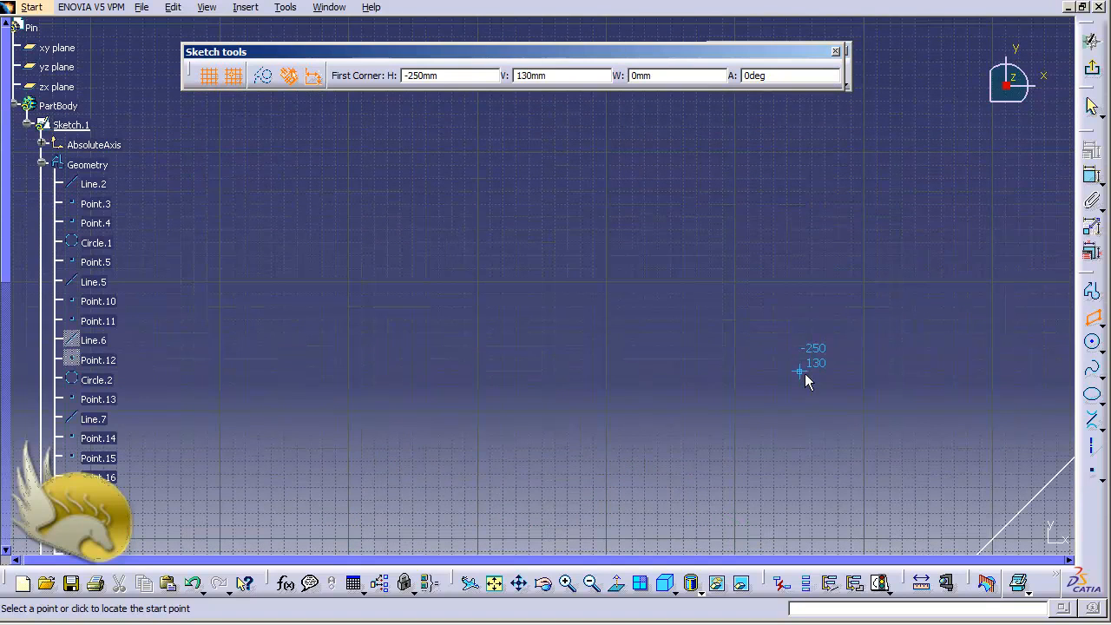
left_click(387, 229)
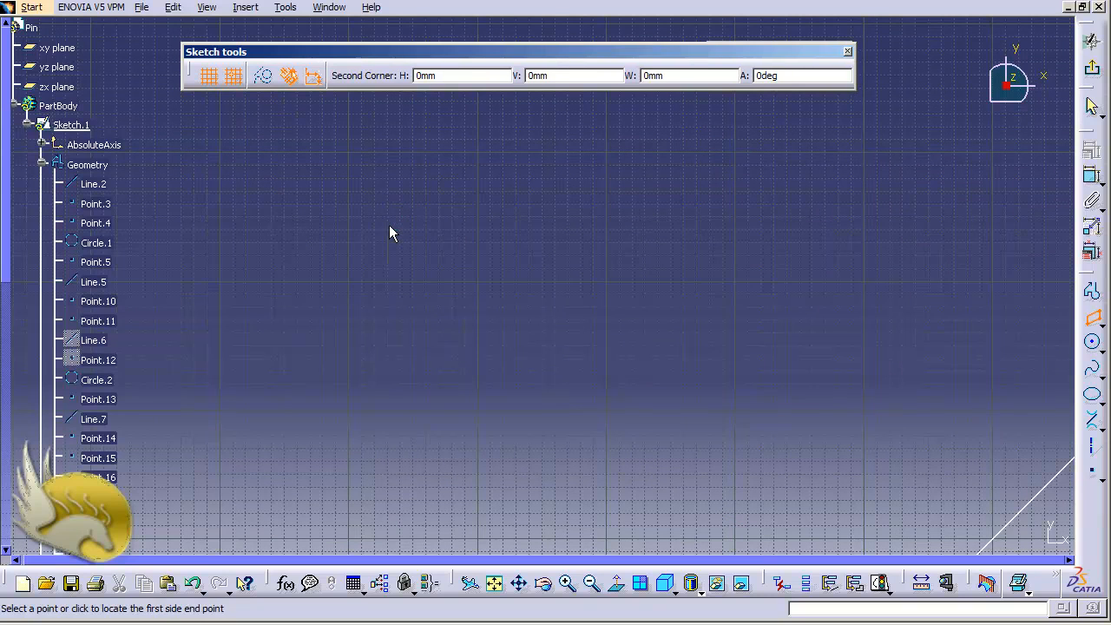
left_click(484, 170)
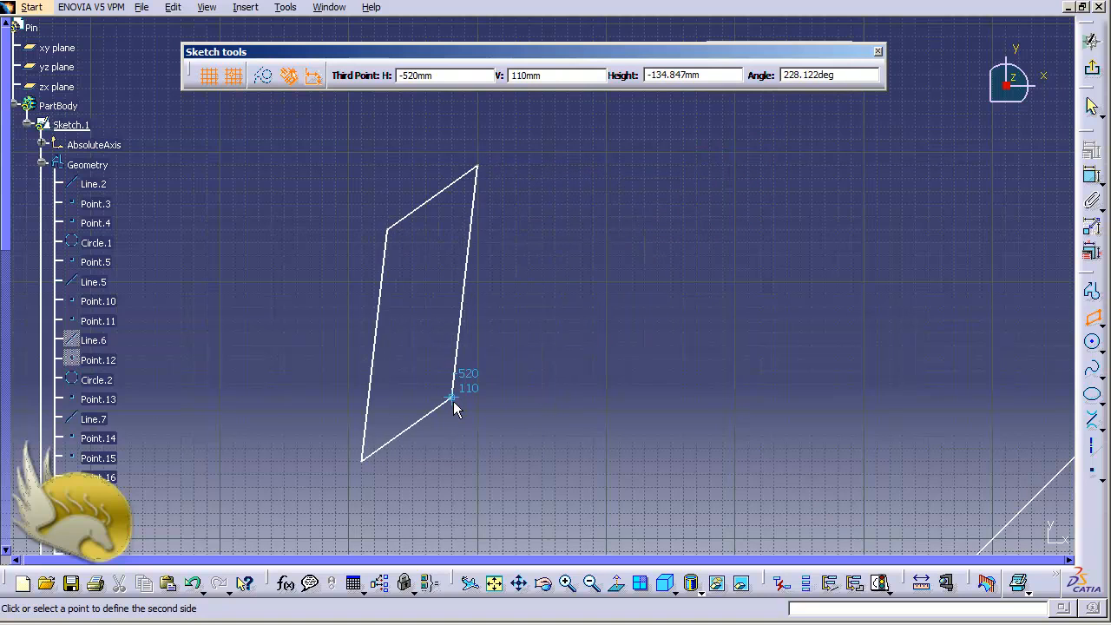
left_click(700, 205)
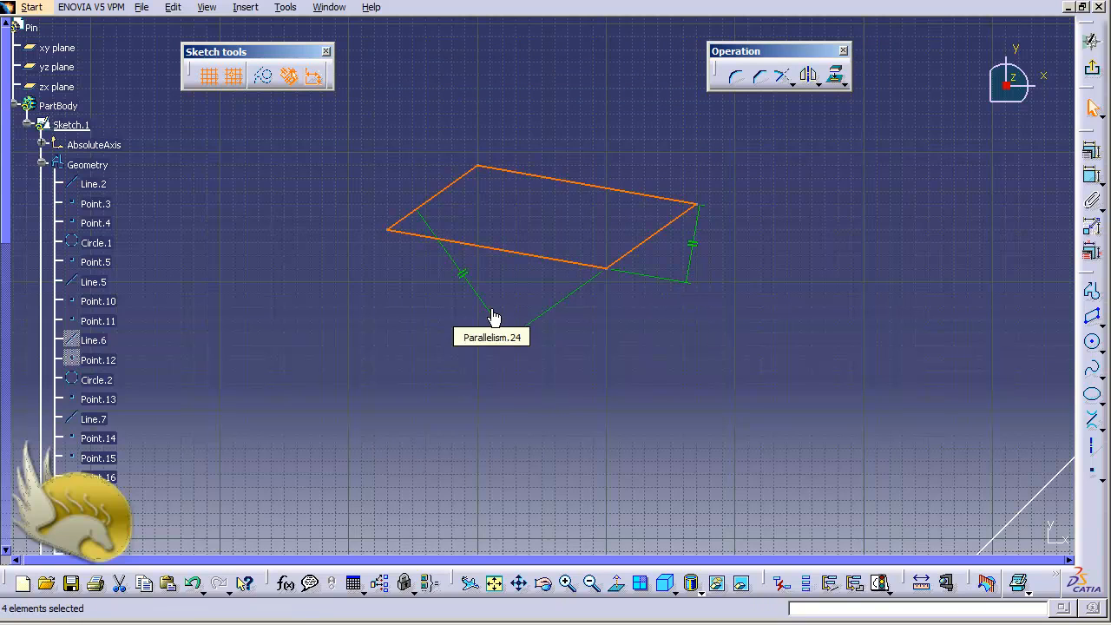
left_click(621, 308)
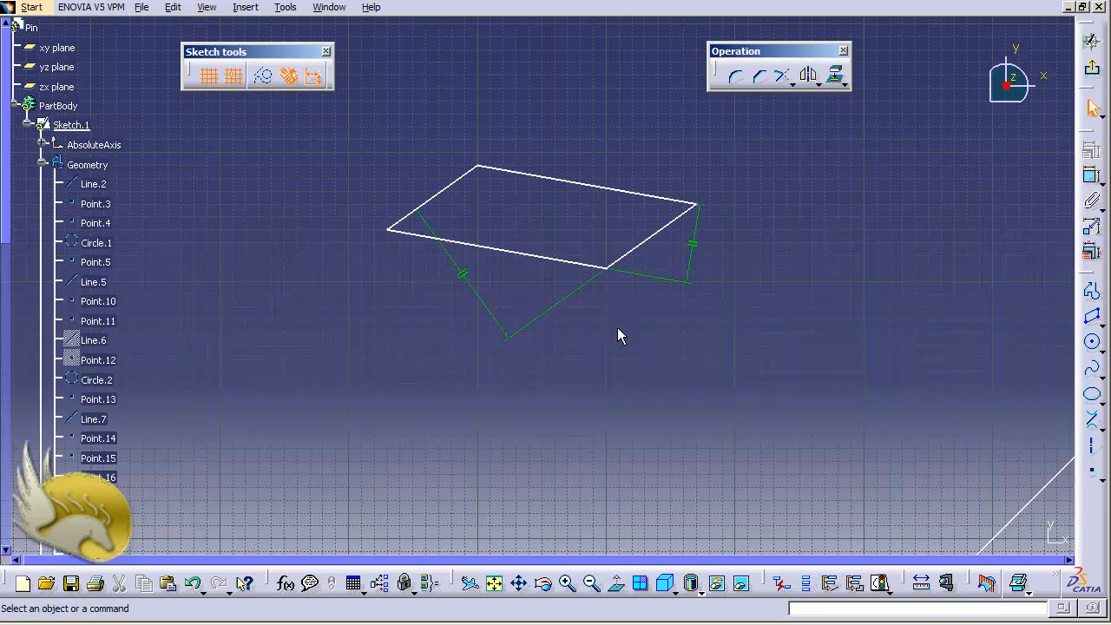